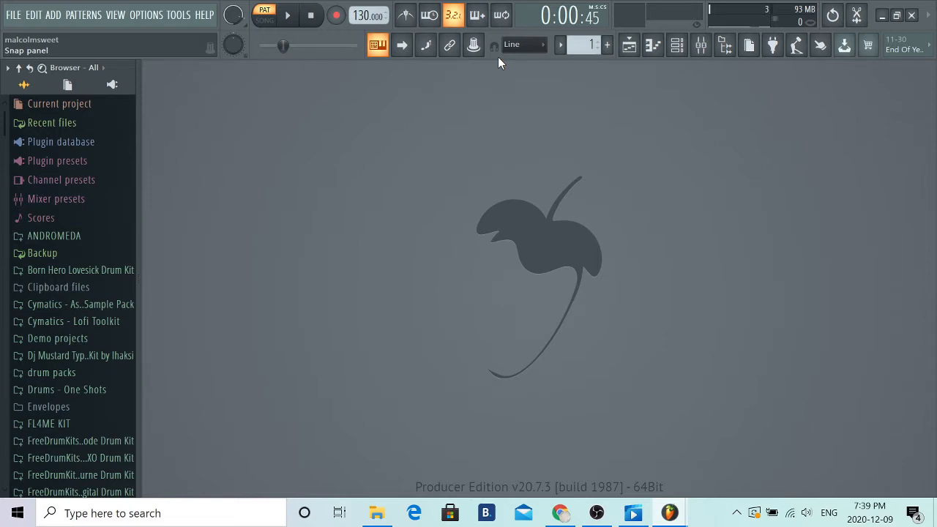
- Add the Grand Piano from the Packs Instruments Keyboard folder to the channel rack and open its piano roll
left_click(677, 46)
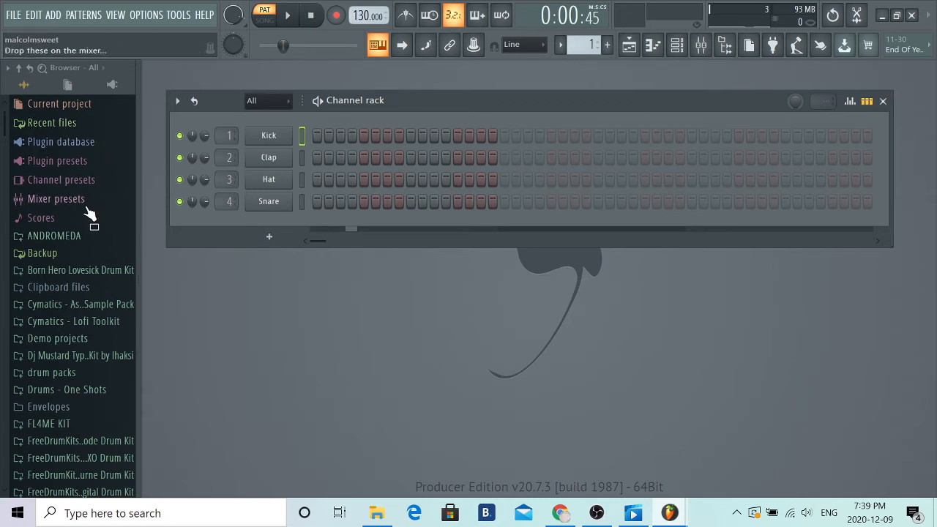
scroll(88, 213, "down", 7)
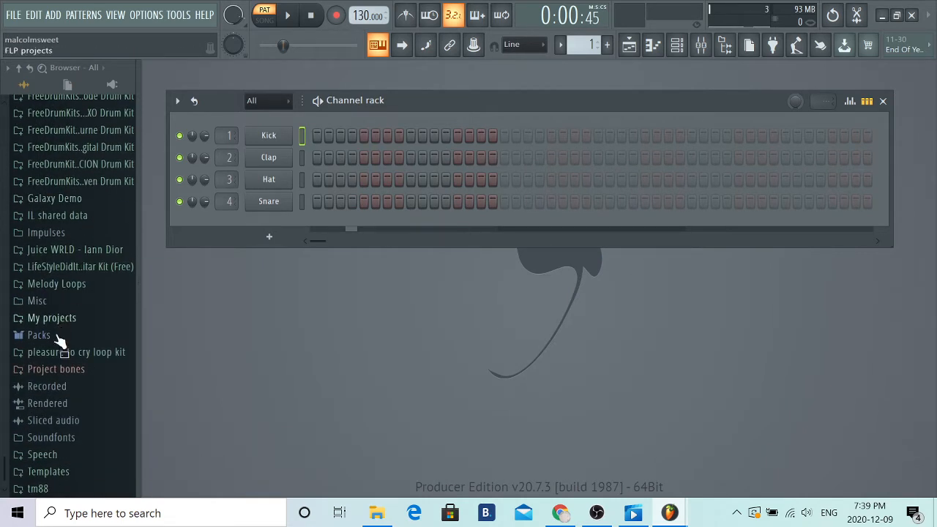
left_click(54, 342)
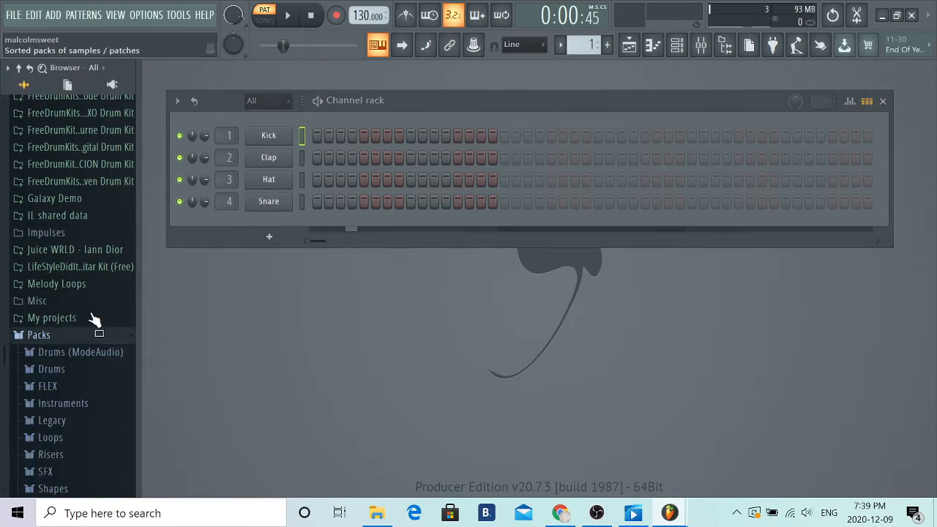
scroll(92, 252, "down", 2)
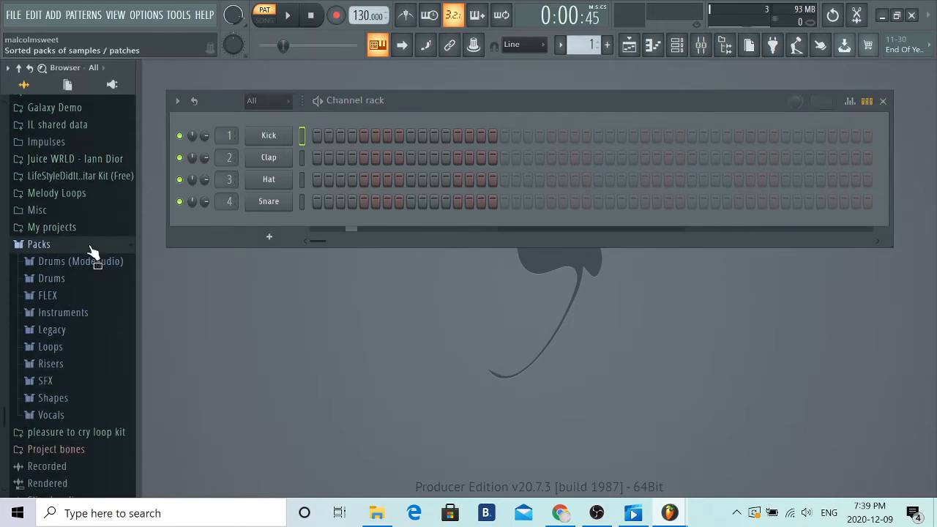
left_click(61, 317)
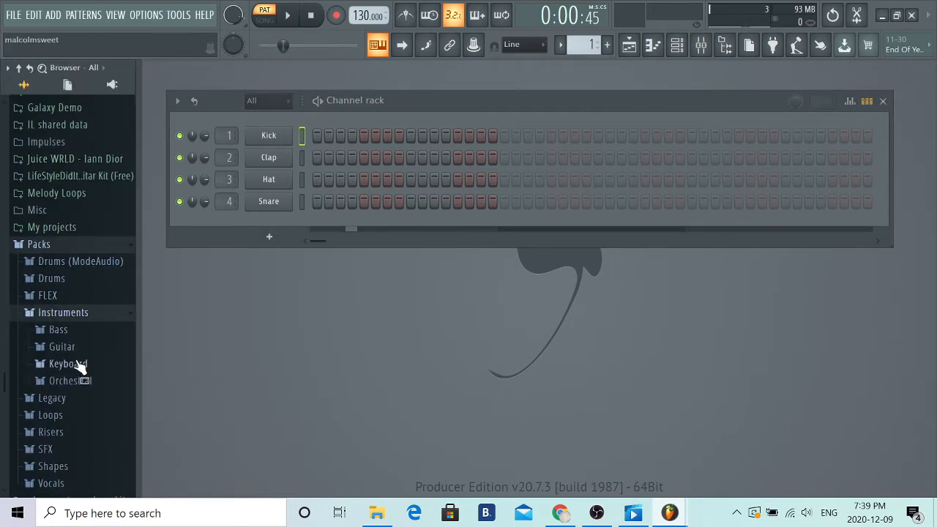
left_click(79, 364)
left_click_drag(82, 411, 266, 223)
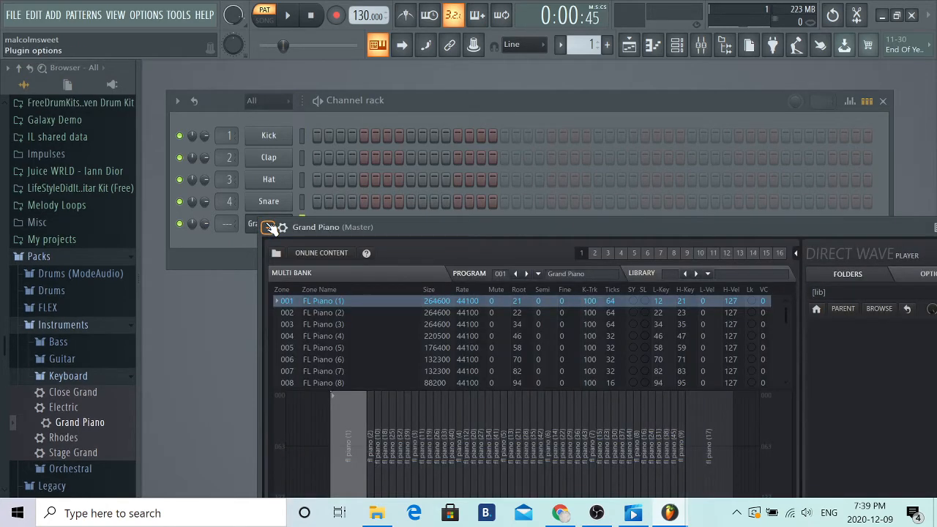
left_click(651, 48)
scroll(353, 225, "down", 1)
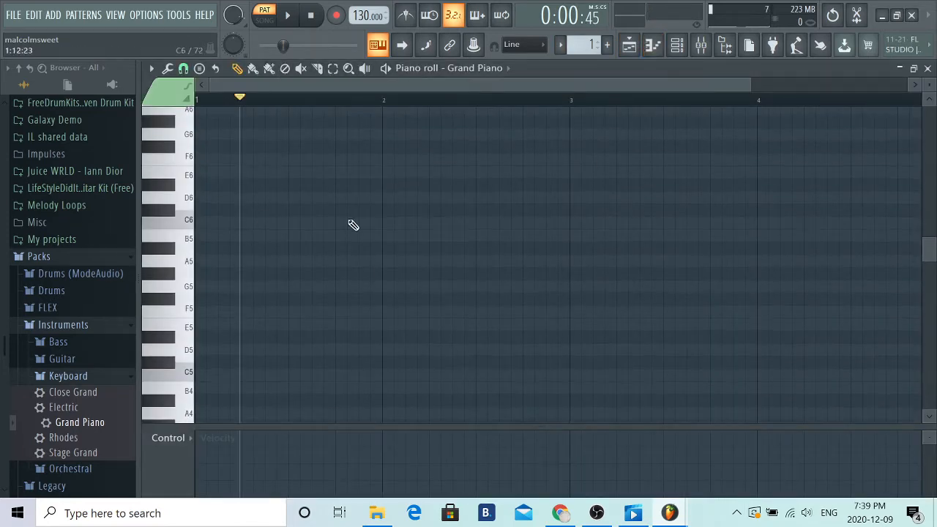
left_click(249, 273)
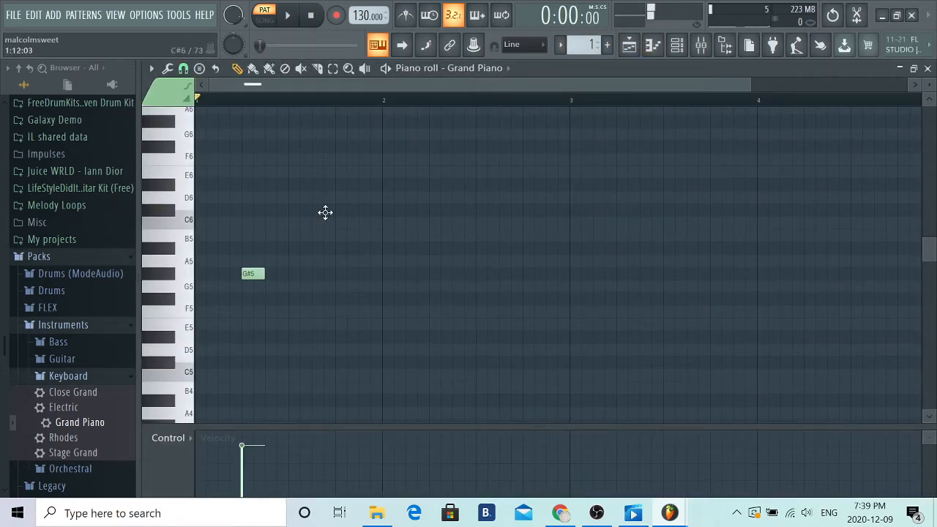
left_click(330, 211)
left_click(341, 273)
right_click(335, 210)
right_click(347, 273)
right_click(252, 273)
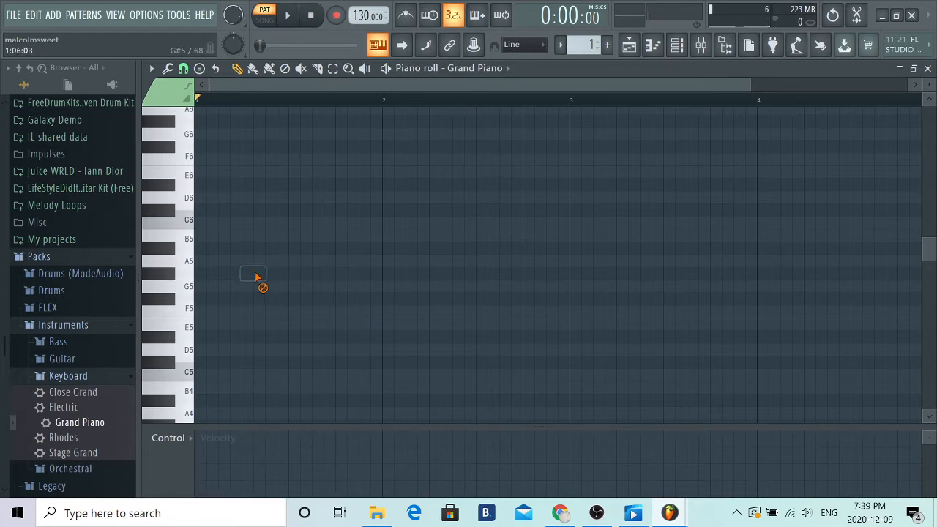
left_click(258, 224)
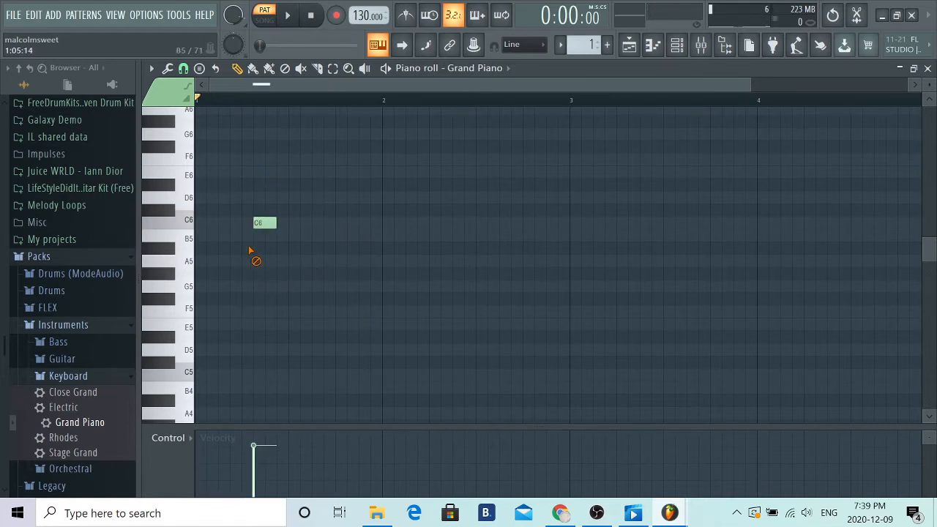
right_click(267, 224)
- Draw one-bar root notes C5, A4, E5 and D5 in bars 1 to 4 of the Grand Piano pattern
scroll(285, 224, "down", 2)
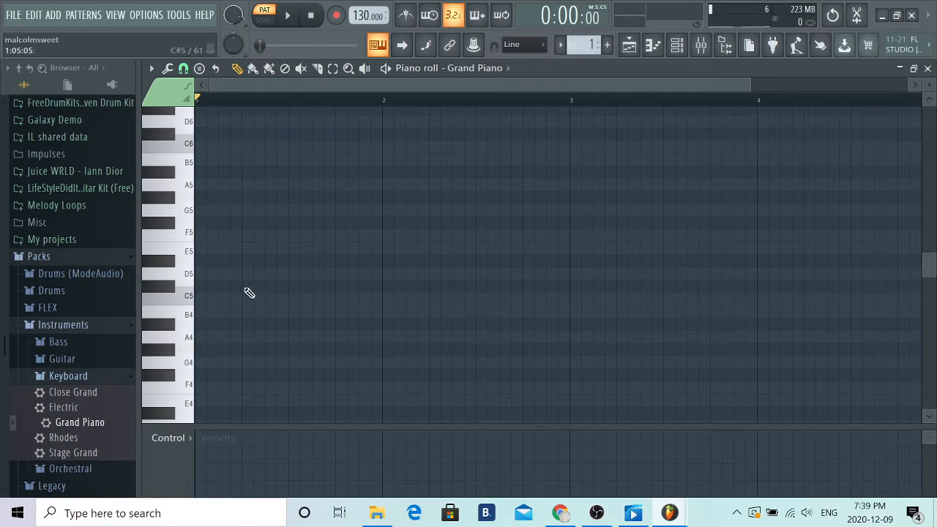
left_click_drag(243, 300, 394, 294)
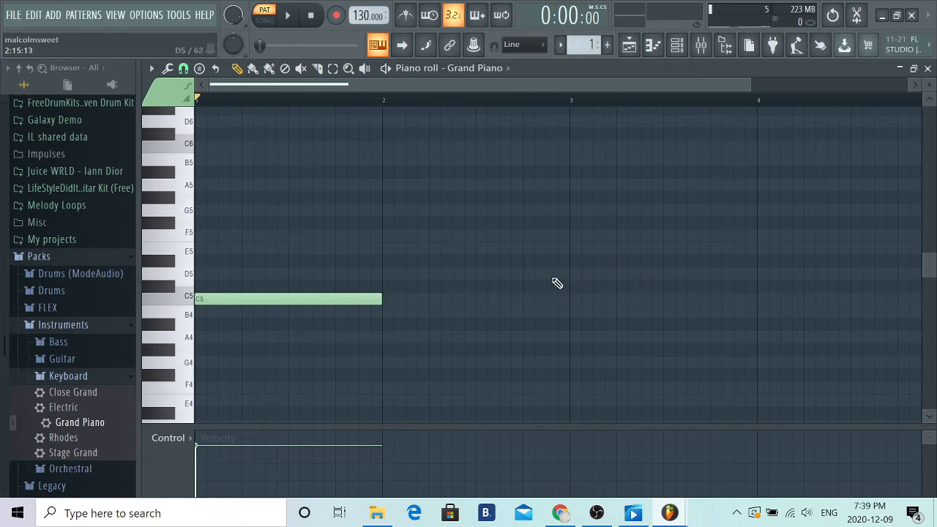
scroll(545, 286, "down", 1)
scroll(514, 296, "up", 4)
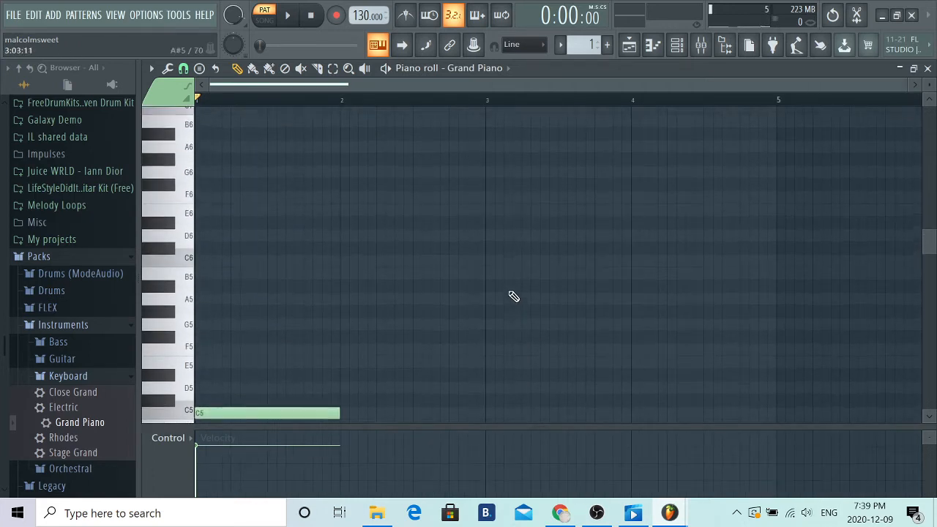
scroll(444, 329, "down", 4)
left_click(343, 338)
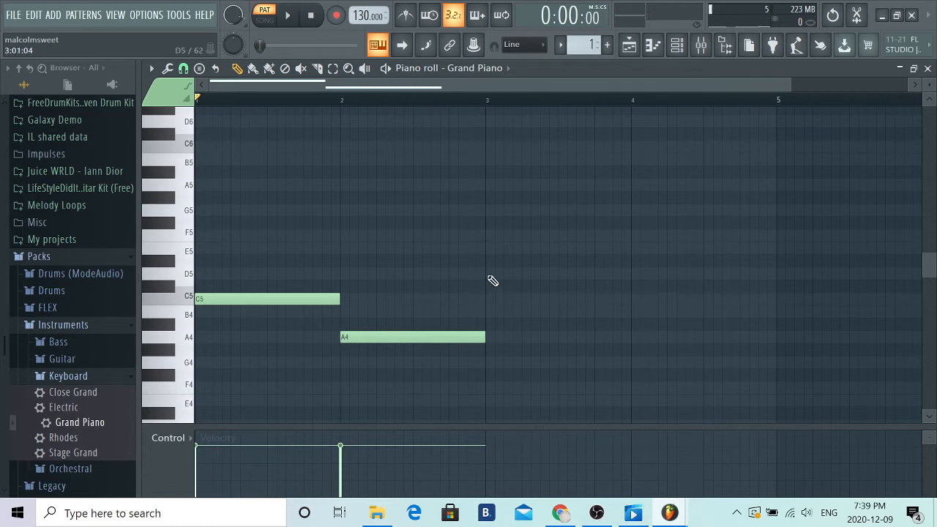
left_click(487, 249)
left_click(632, 274)
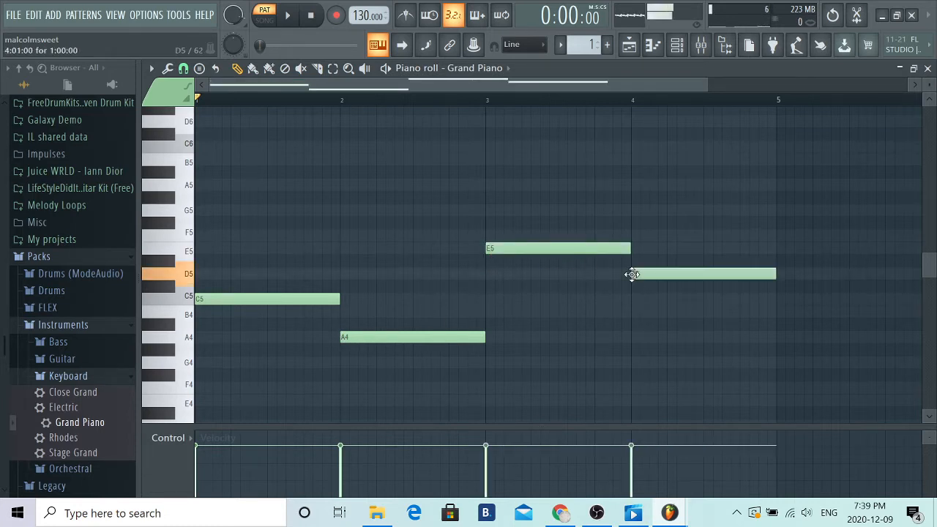
- Play back the four root notes and return the song position to the start
left_click(288, 20)
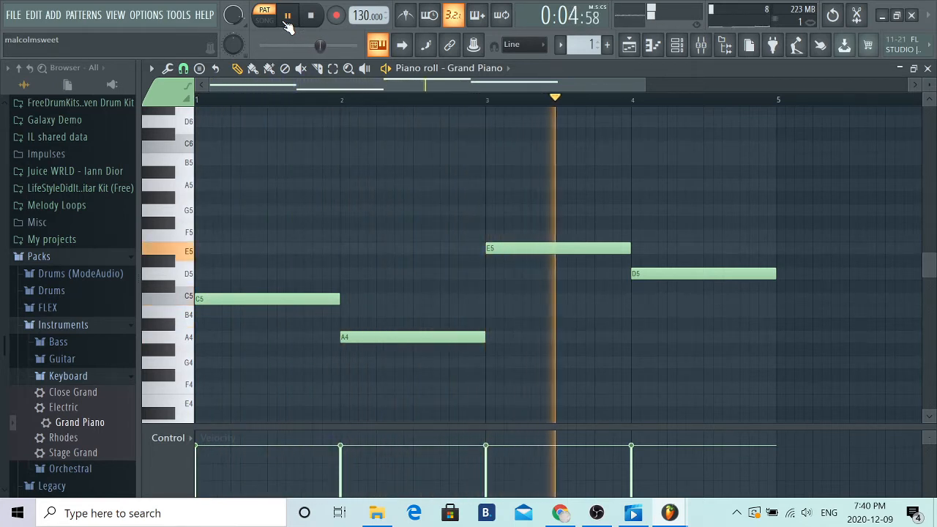
left_click(288, 20)
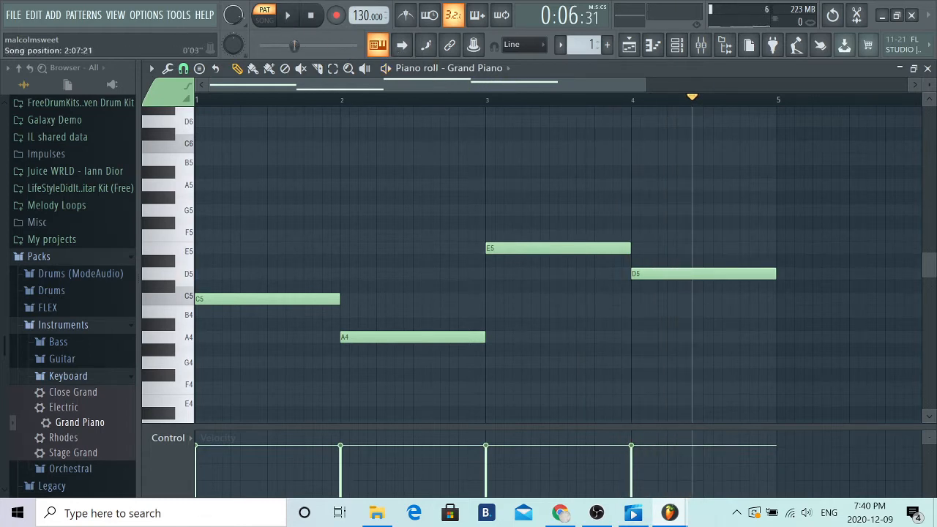
left_click_drag(295, 45, 260, 45)
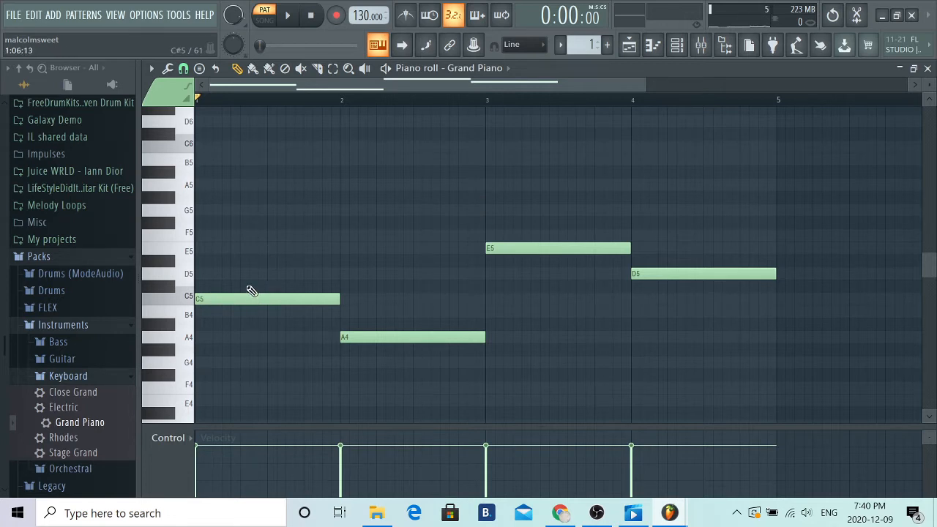
- Audition a chord containing E4 and G4 on the Grand Piano, sounding its notes repeatedly
key("c")
key("b")
key("m")
key("c")
key("b")
key("m")
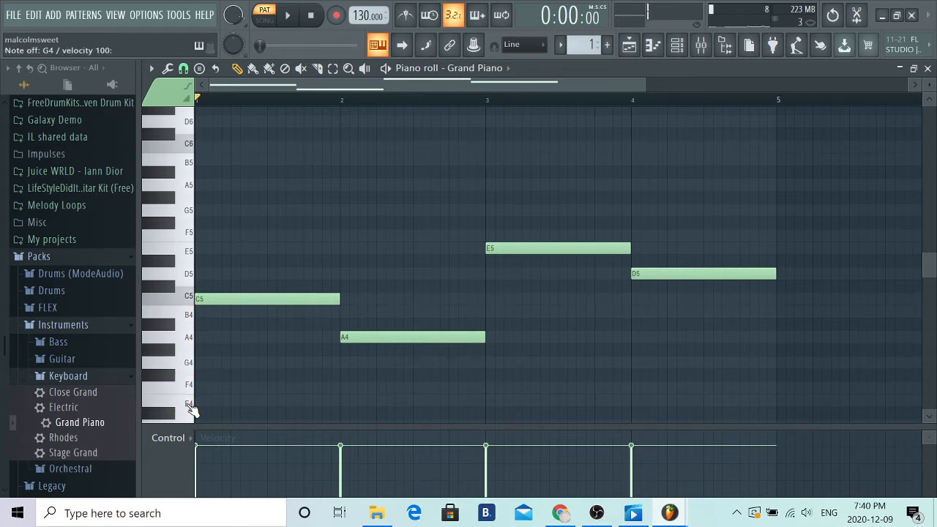
key("c")
key("b")
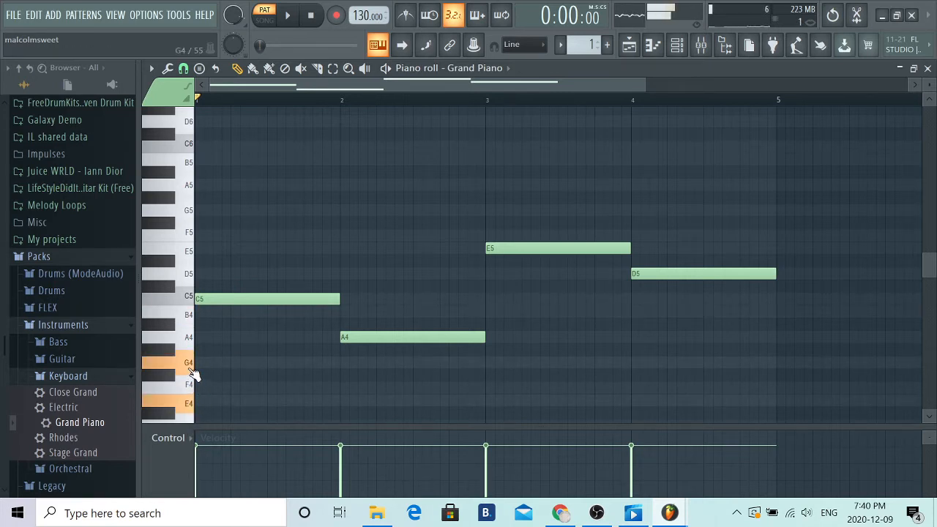
key("m")
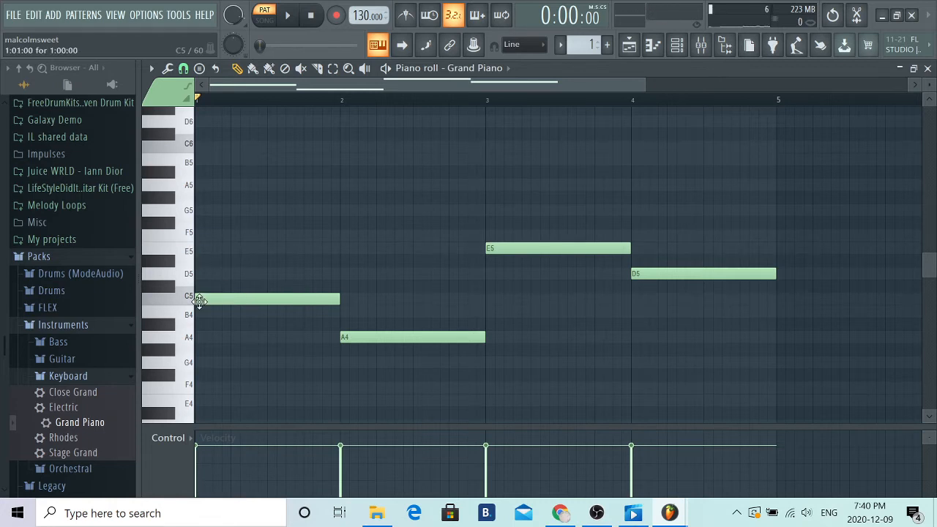
- Build triads by adding one-bar notes E5 and G5 in bar 1, C5 and E5 in bar 2, G5 and B5 in bar 3, F5 and A5 in bar 4
left_click(210, 252)
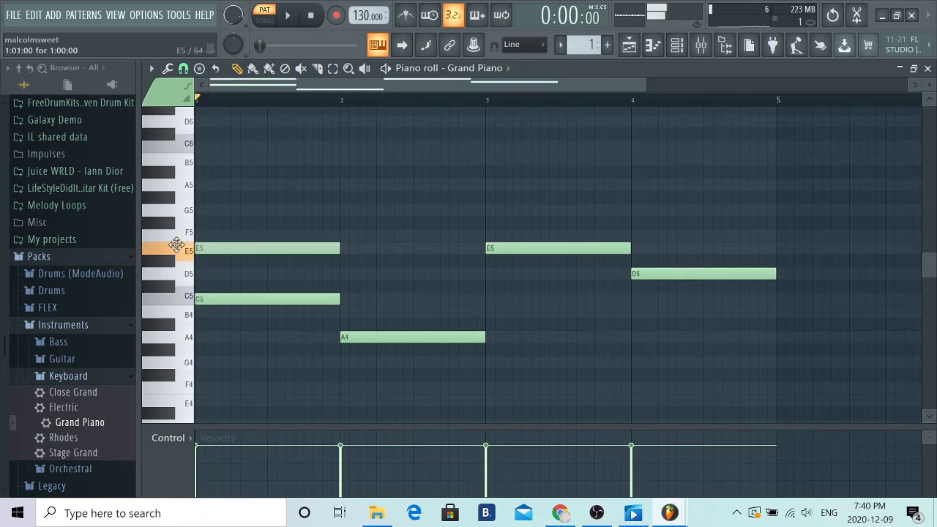
left_click(213, 214)
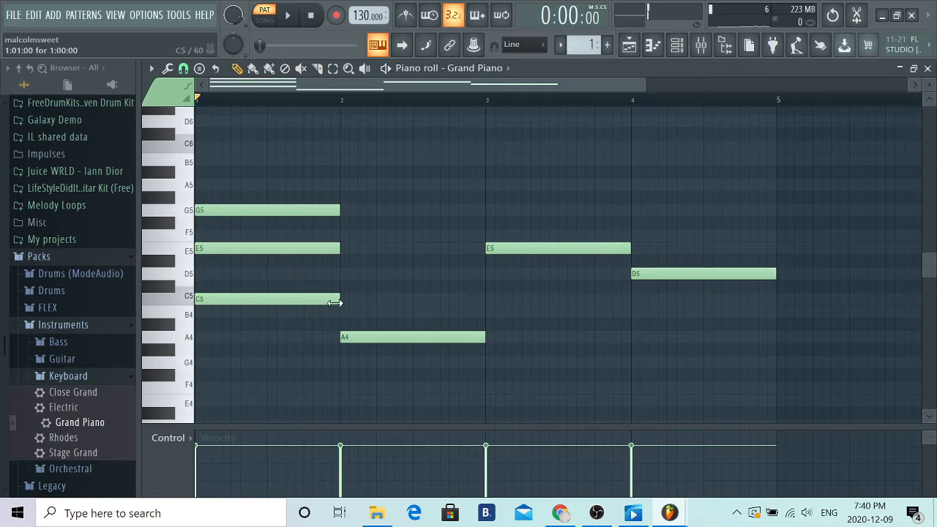
left_click(343, 299)
left_click(344, 250)
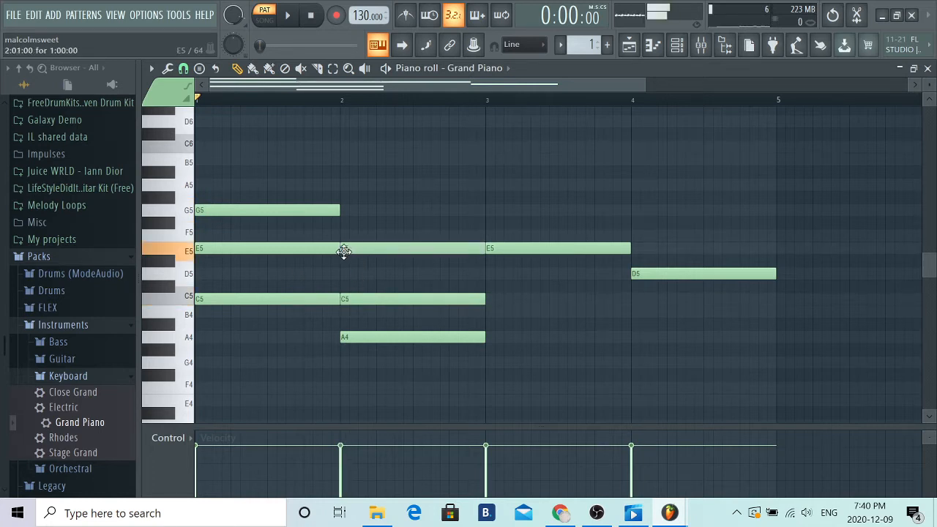
left_click(488, 212)
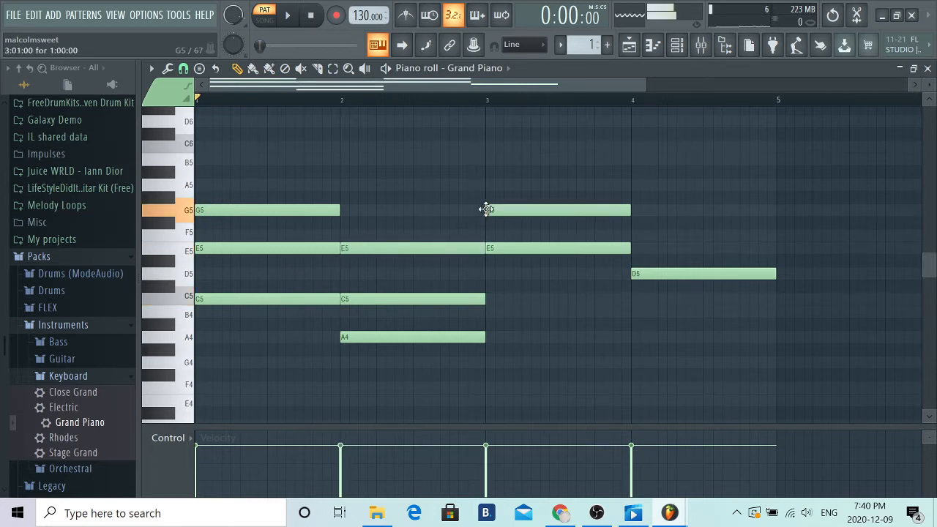
left_click(488, 161)
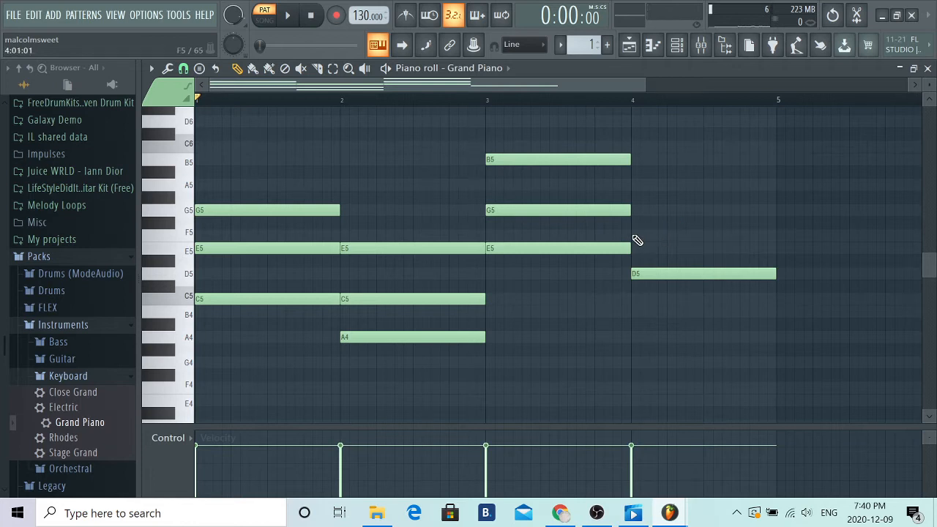
left_click(634, 236)
left_click(636, 186)
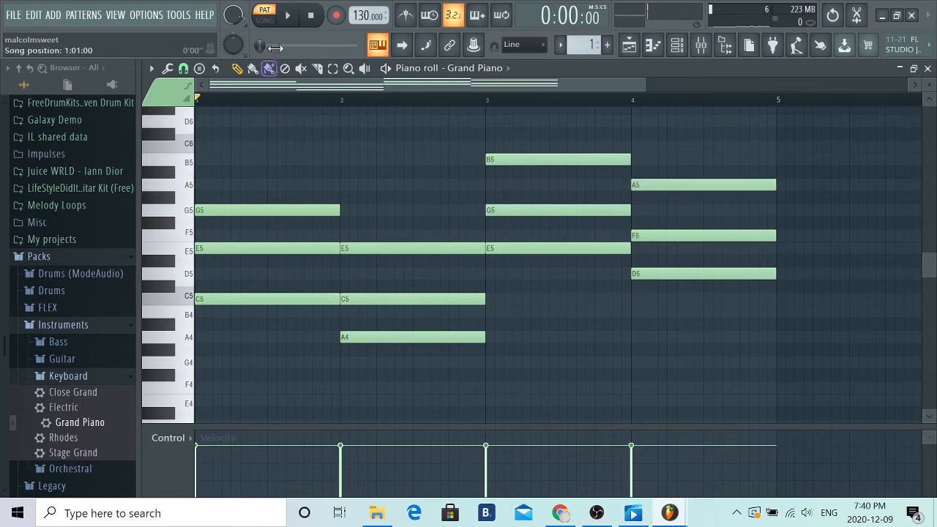
- Play back the four-bar chord progression and pause it in the last bar
left_click(289, 18)
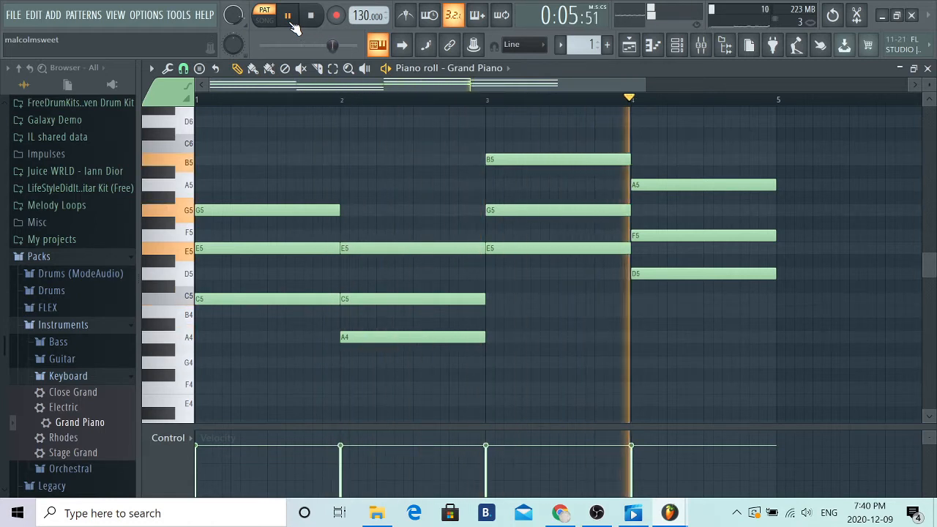
left_click(290, 21)
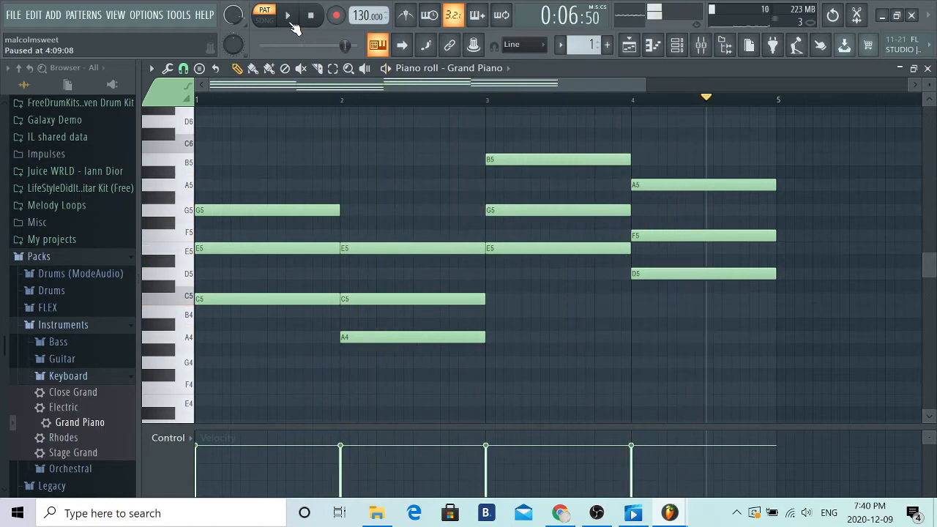
- Close the piano roll and Grand Piano windows and place Pattern 1 on Track 1 of the playlist at bar 1
left_click(928, 68)
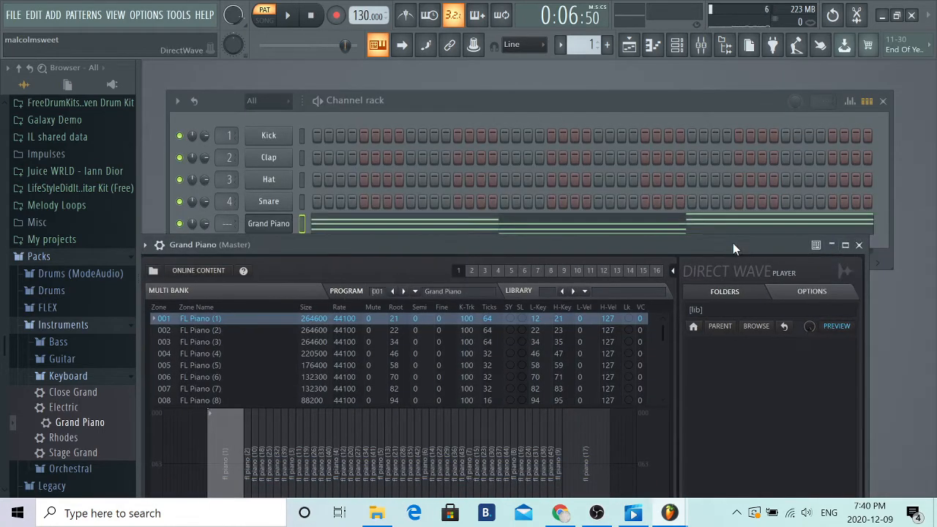
left_click(861, 244)
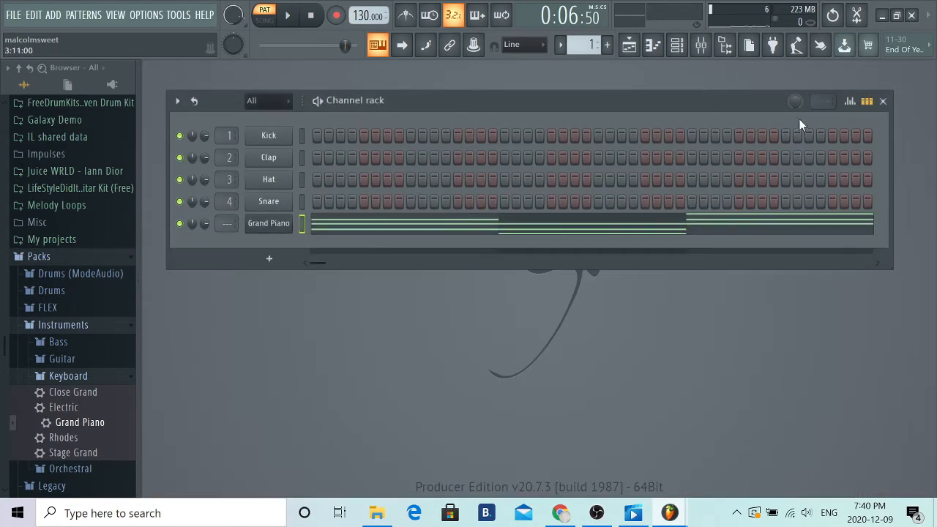
left_click(629, 46)
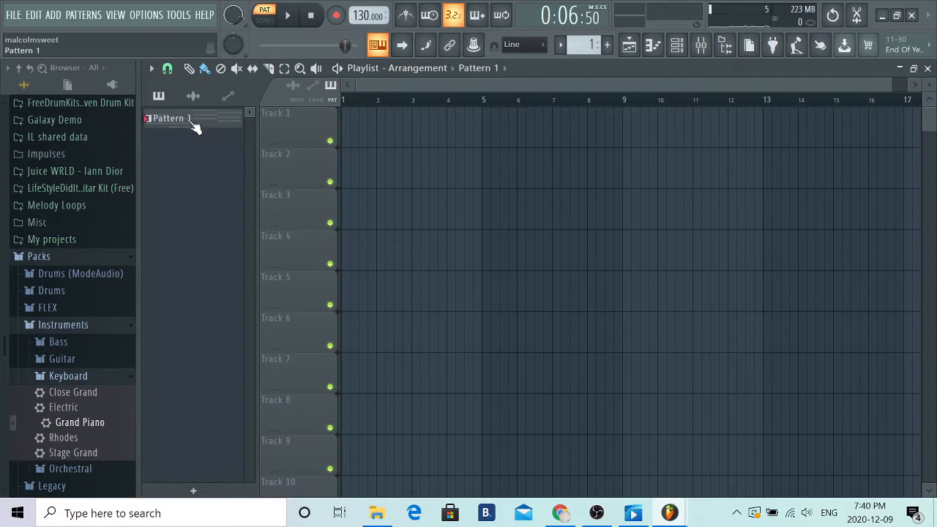
left_click_drag(183, 128, 362, 131)
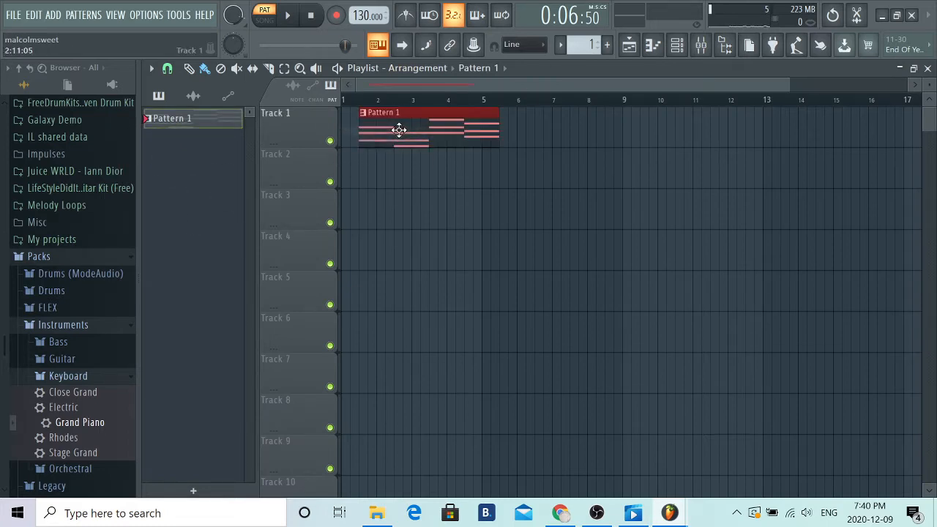
- Play the arrangement briefly in song mode and switch back to pattern mode
left_click(268, 16)
left_click(288, 15)
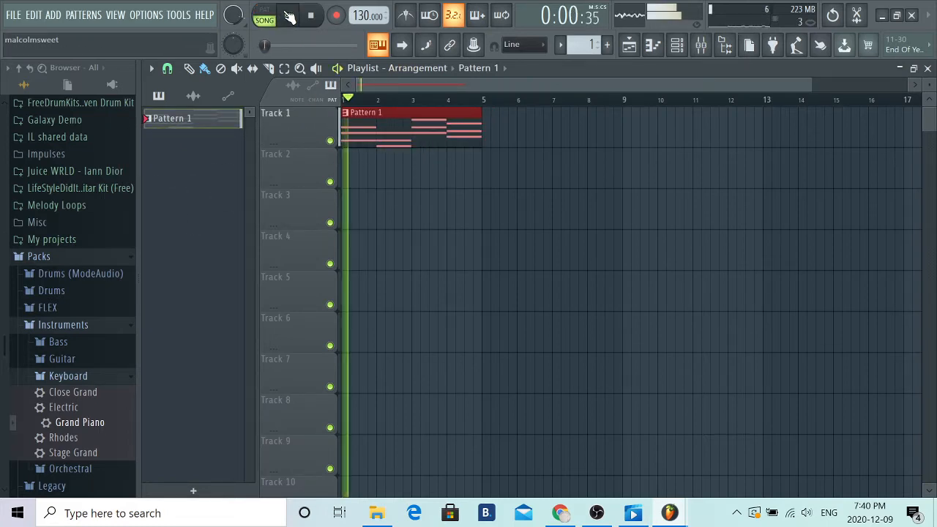
left_click(267, 16)
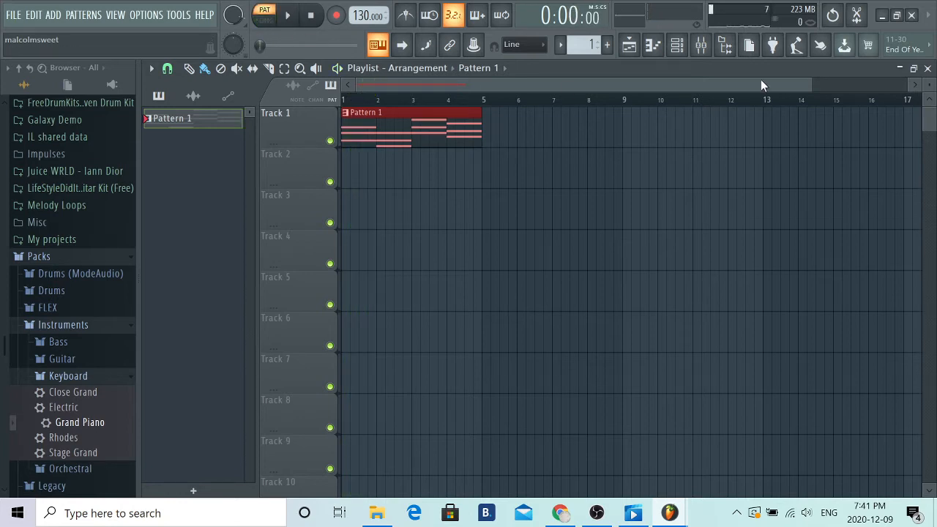
- Close the playlist, switch to Pattern 2, clone the Grand Piano channel and open the clone's piano roll
left_click(927, 67)
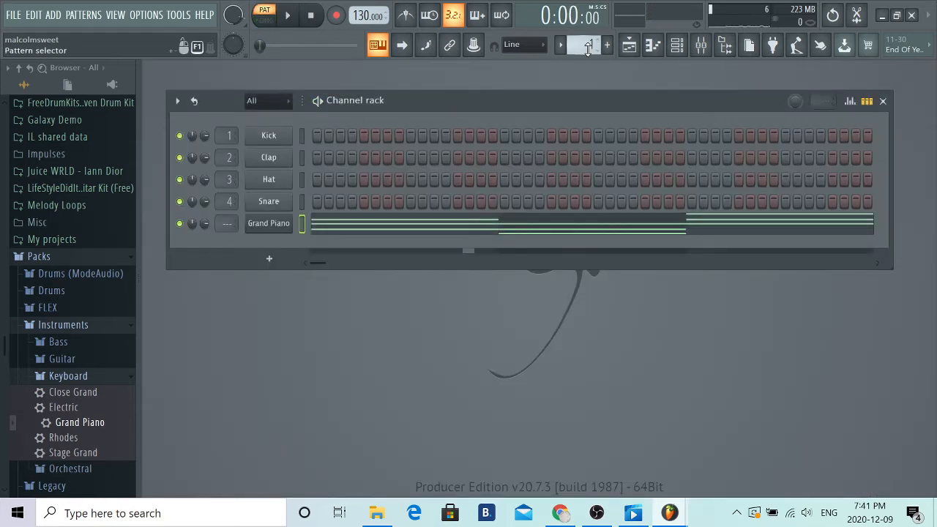
scroll(588, 48, "up", 1)
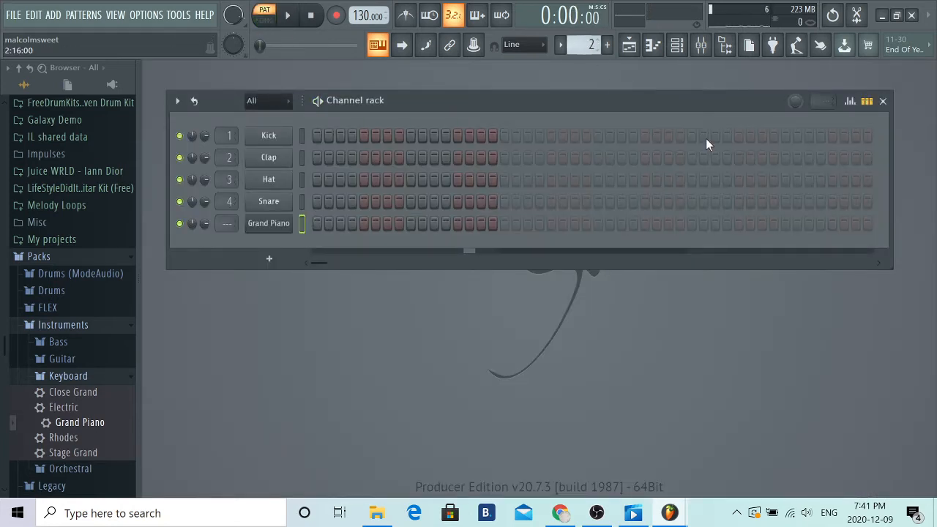
right_click(268, 227)
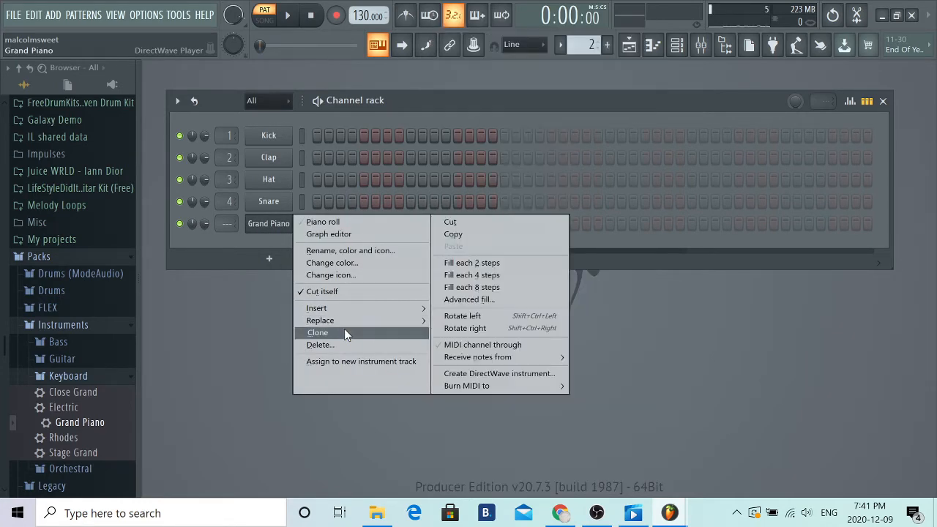
left_click(345, 331)
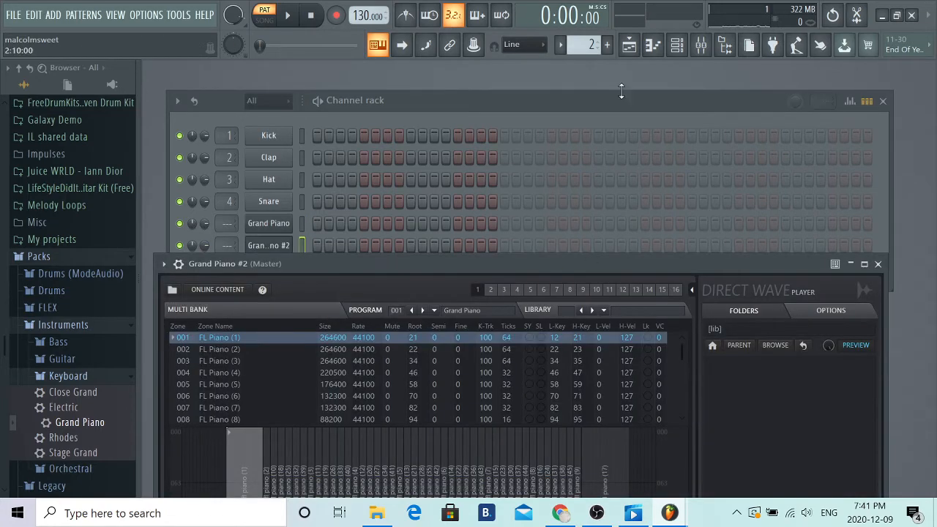
left_click(653, 46)
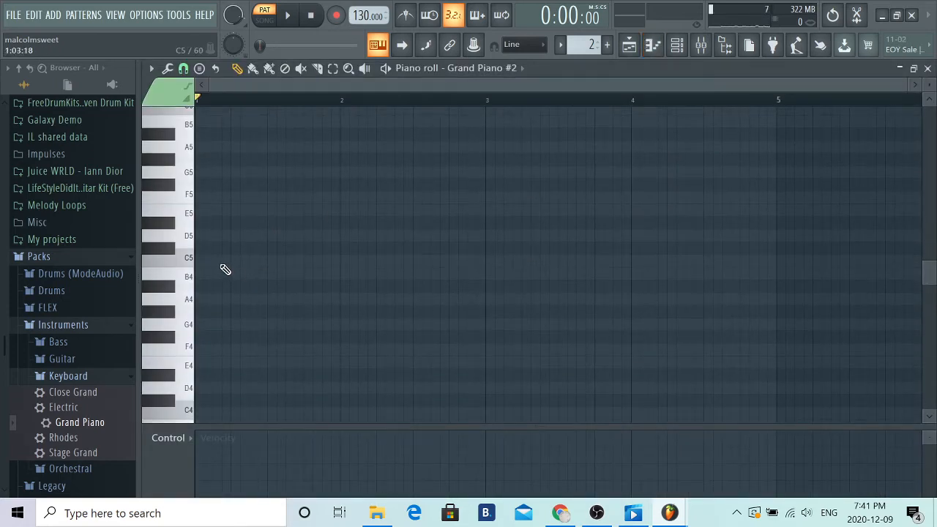
- Draw one-bar notes C5, E5 and G5 at the start of bar 1
left_click(220, 261)
left_click(203, 212)
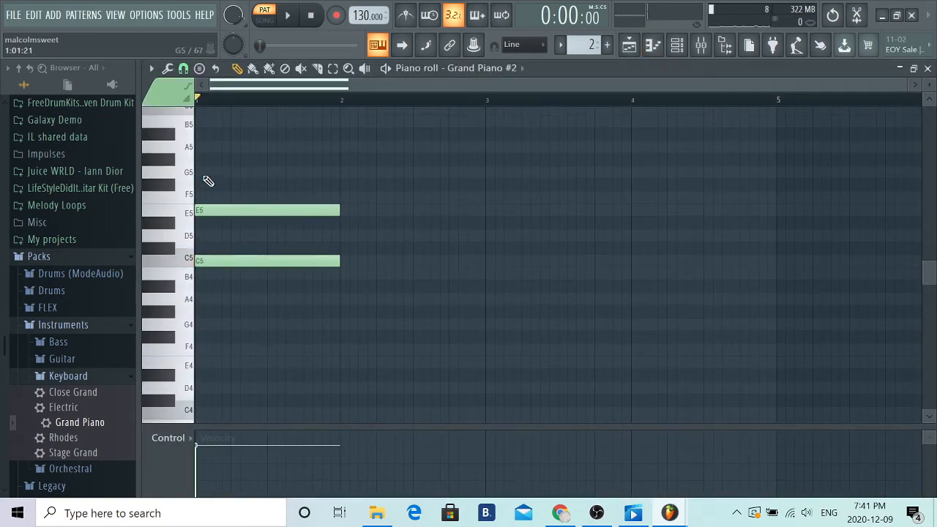
left_click(206, 175)
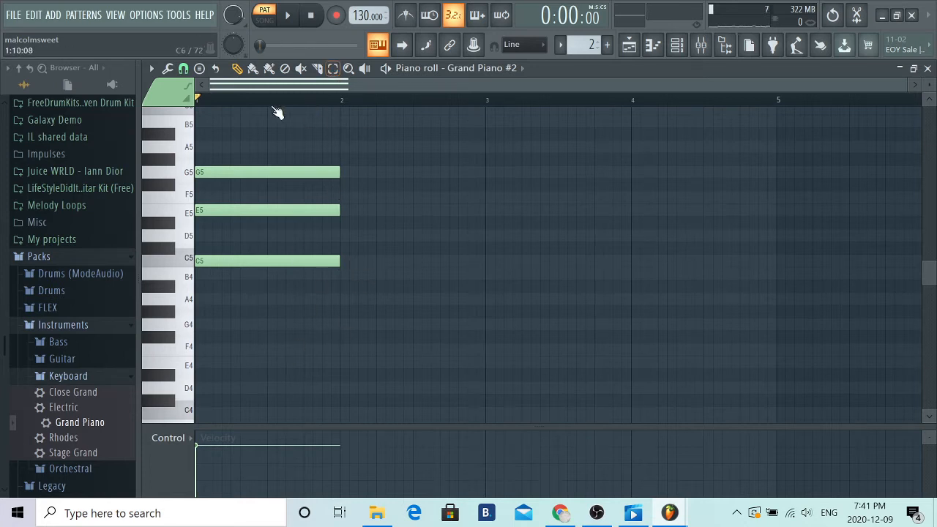
- Shorten C5, E5 and G5 to one beat each and stagger them on beats 1, 2 and 3 of bar 1
left_click_drag(339, 262, 230, 272)
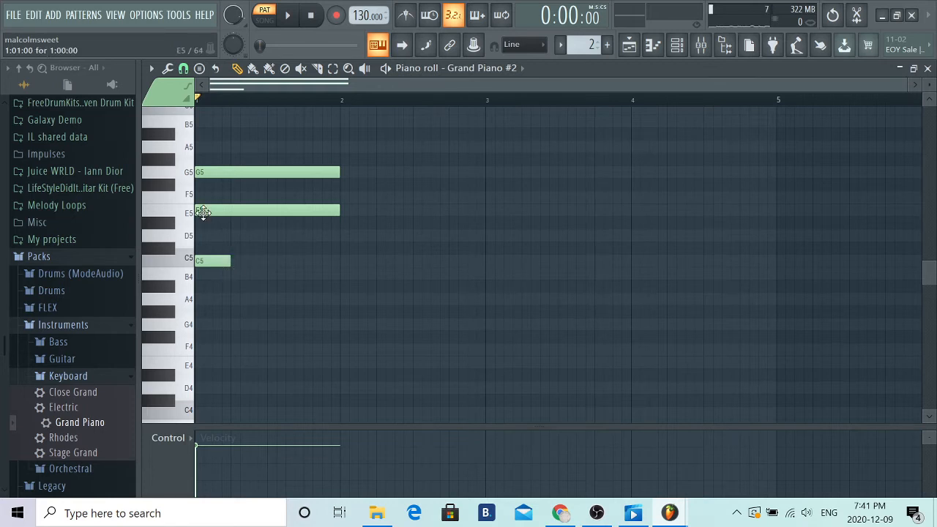
left_click_drag(200, 210, 236, 210)
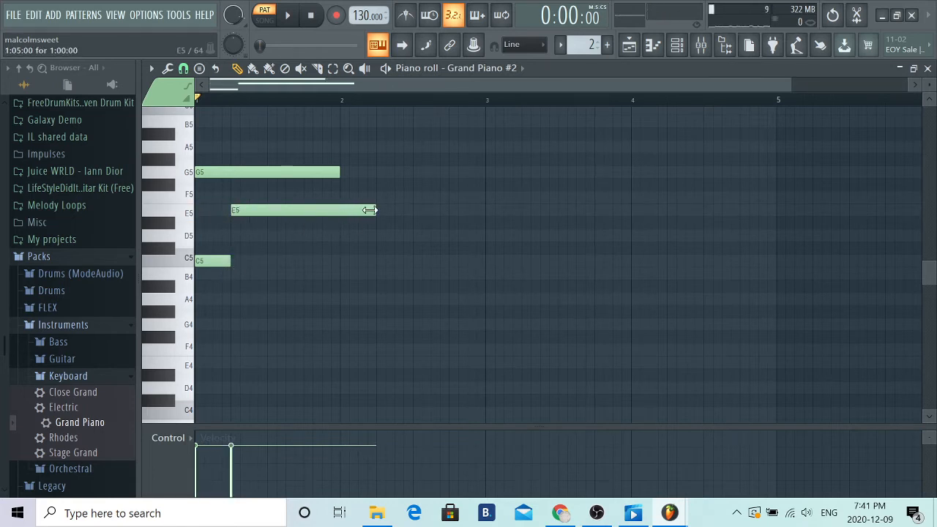
left_click_drag(375, 211, 267, 211)
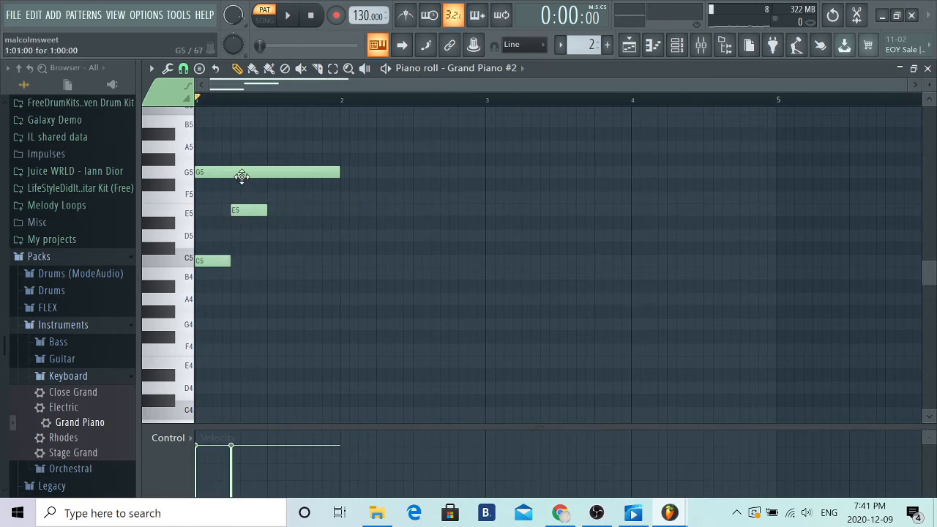
left_click_drag(241, 175, 314, 183)
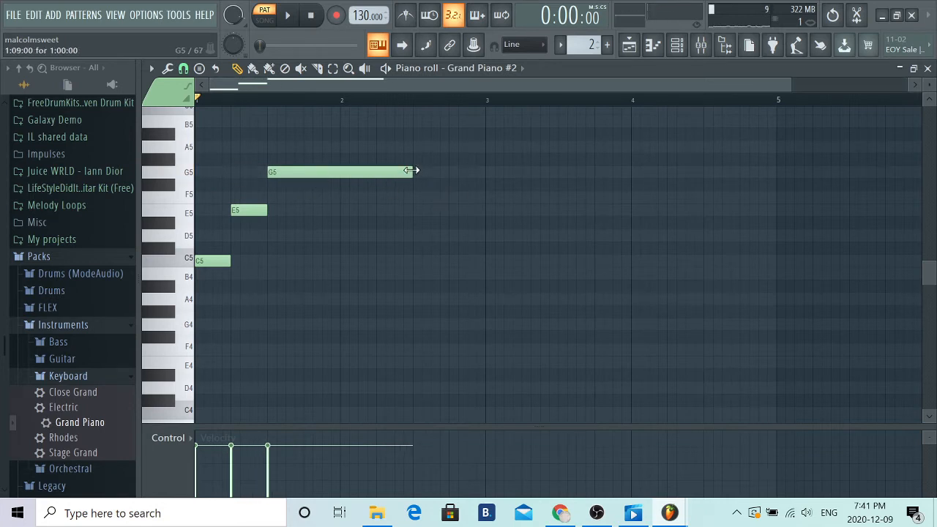
left_click_drag(412, 170, 305, 180)
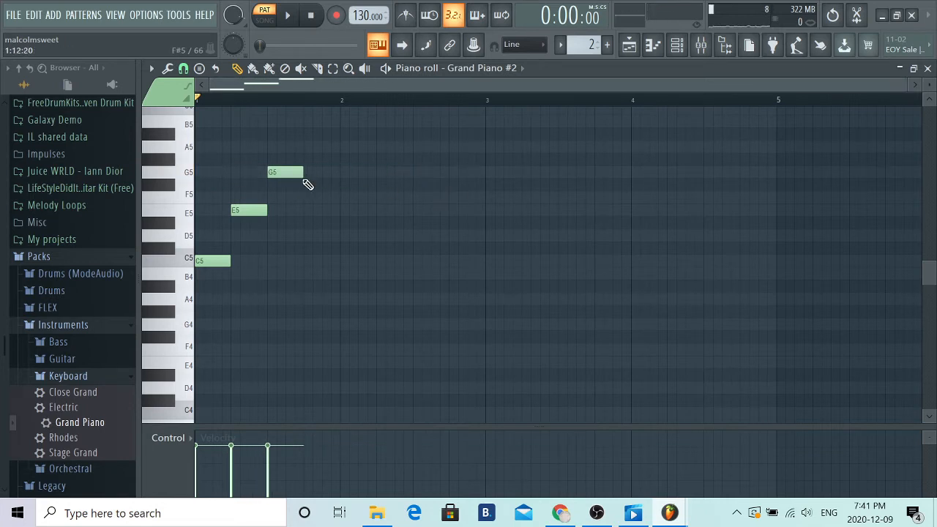
- Add a one-beat E5 on beat 4 of bar 1 and play the bar back briefly
left_click(200, 263)
left_click(188, 180)
left_click(188, 212)
left_click(304, 211)
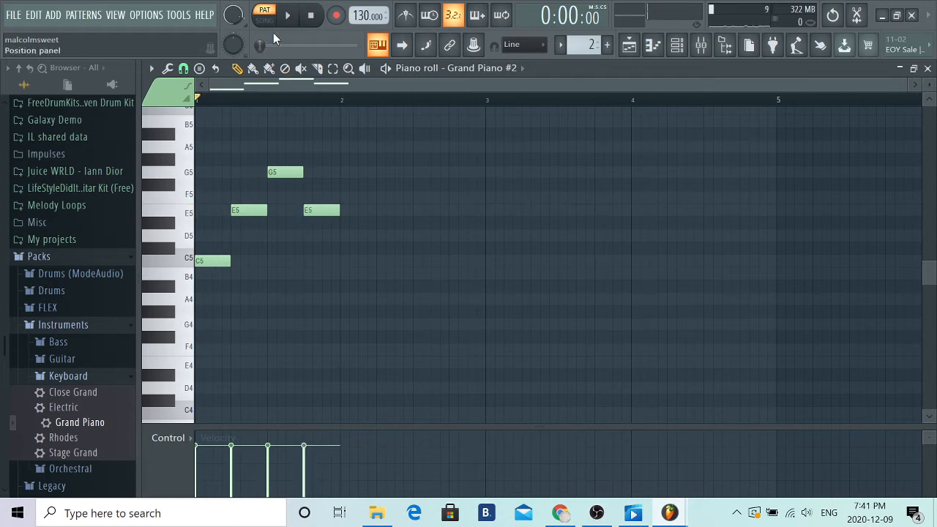
left_click(287, 15)
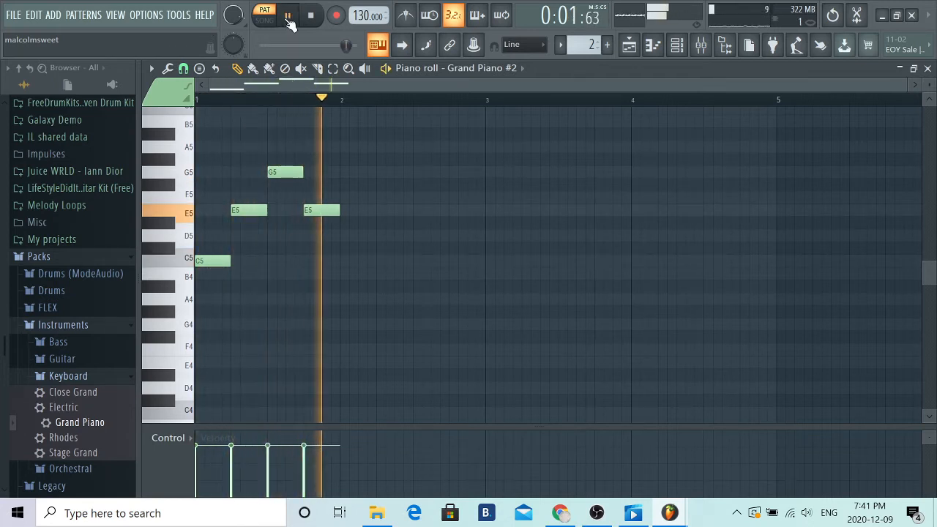
left_click(290, 22)
- Continue the arpeggio in bar 2 with one-beat notes A4, C5, E5 and C5
left_click(341, 300)
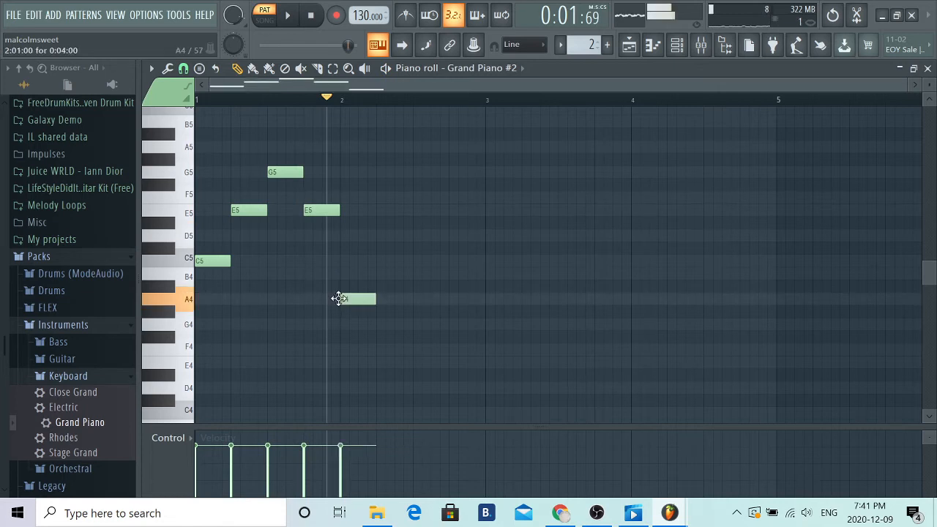
left_click(379, 262)
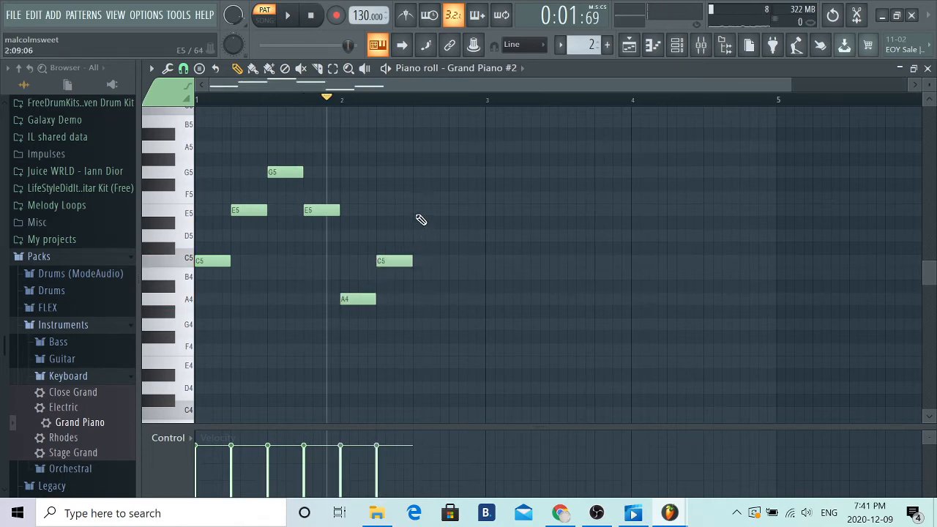
left_click(416, 211)
left_click(454, 262)
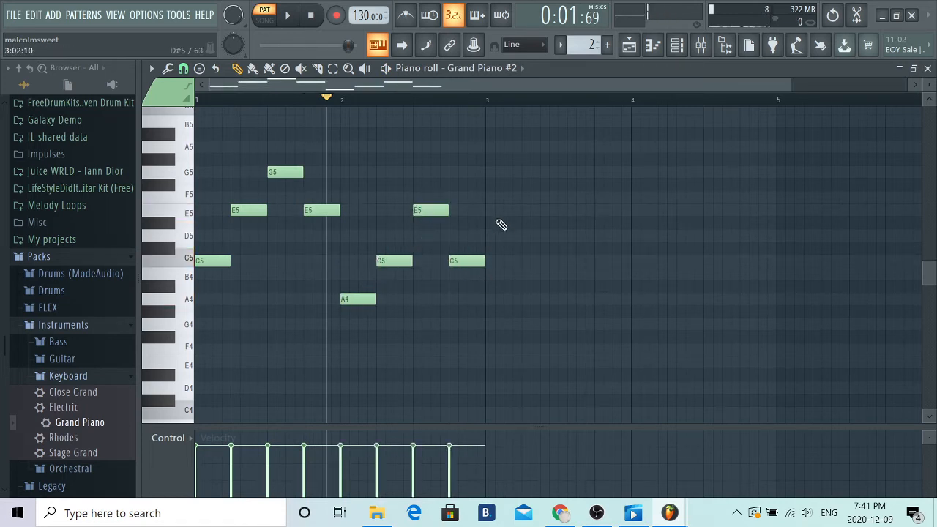
- Add one-beat notes E5, G5, B5 and G5 in sequence across bar 3
left_click(489, 211)
left_click(525, 173)
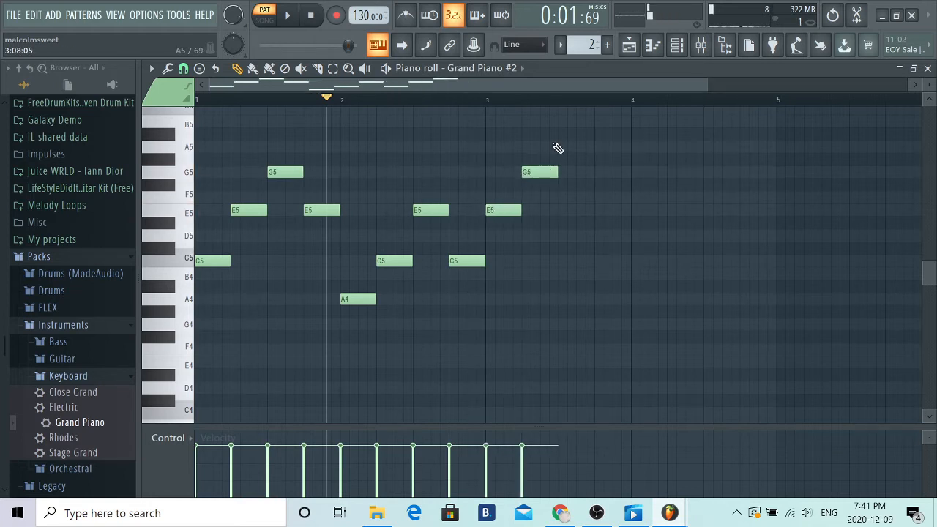
left_click(566, 122)
left_click(597, 173)
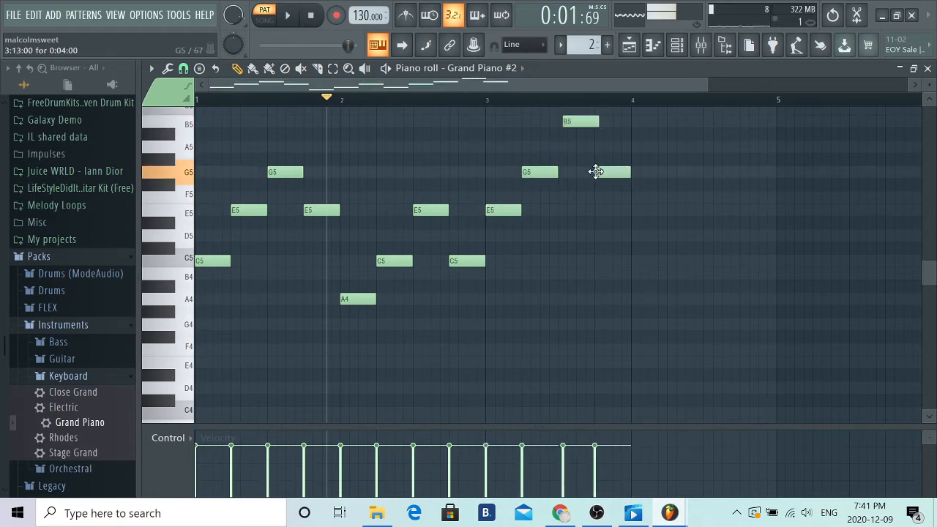
- Add one-beat notes D5, F5, A5 and F5 in bar 4, and align the B5 in bar 3 to beat 3
left_click(632, 235)
left_click(671, 197)
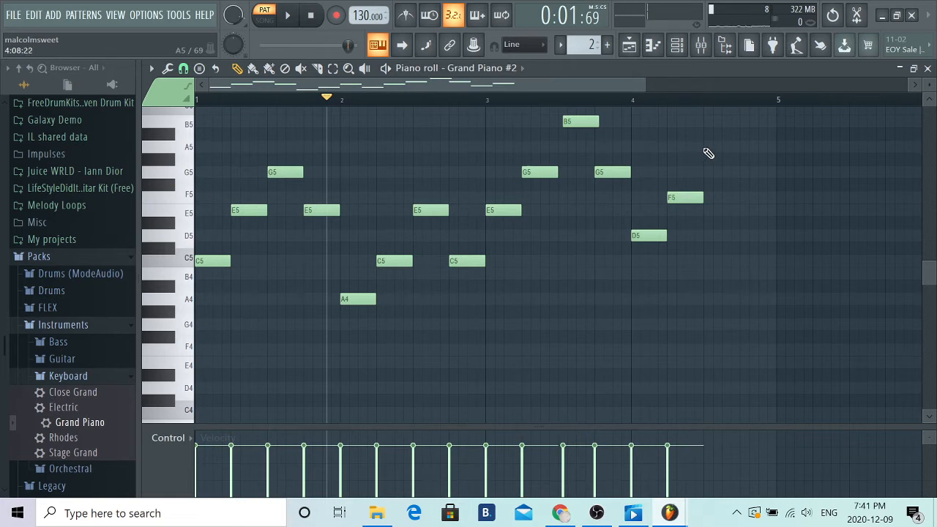
left_click(707, 147)
left_click(744, 199)
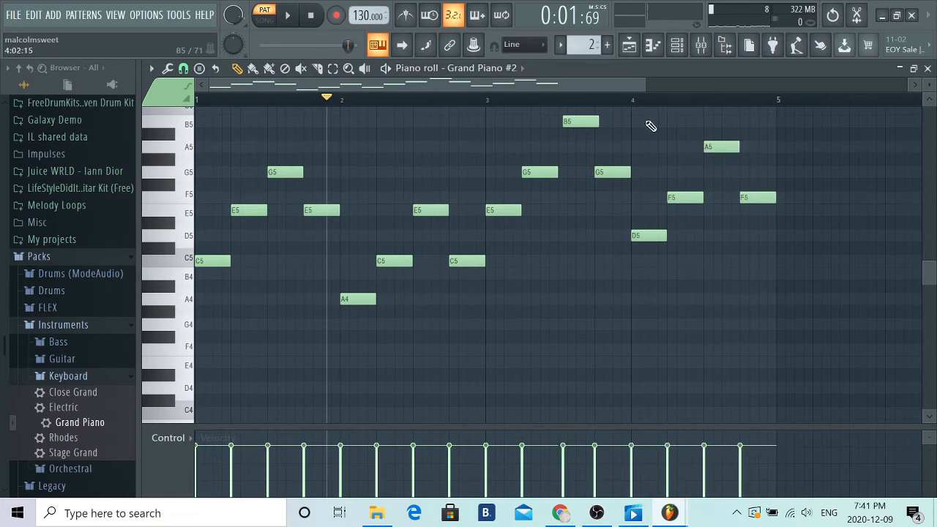
left_click_drag(590, 122, 586, 122)
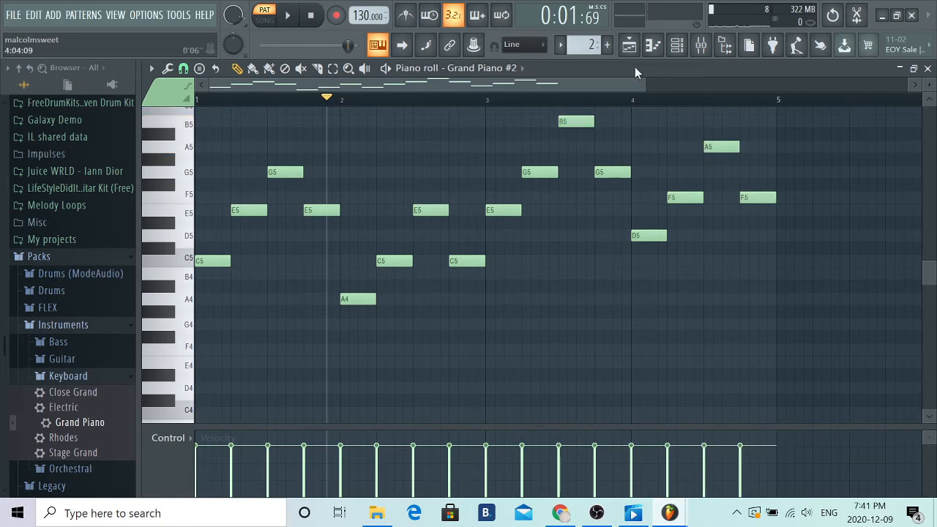
- Place Pattern 2 on Track 2 of the playlist at bar 1 and play the arrangement in song mode until the end of bar 4
left_click(629, 47)
left_click_drag(188, 146, 348, 161)
left_click(275, 22)
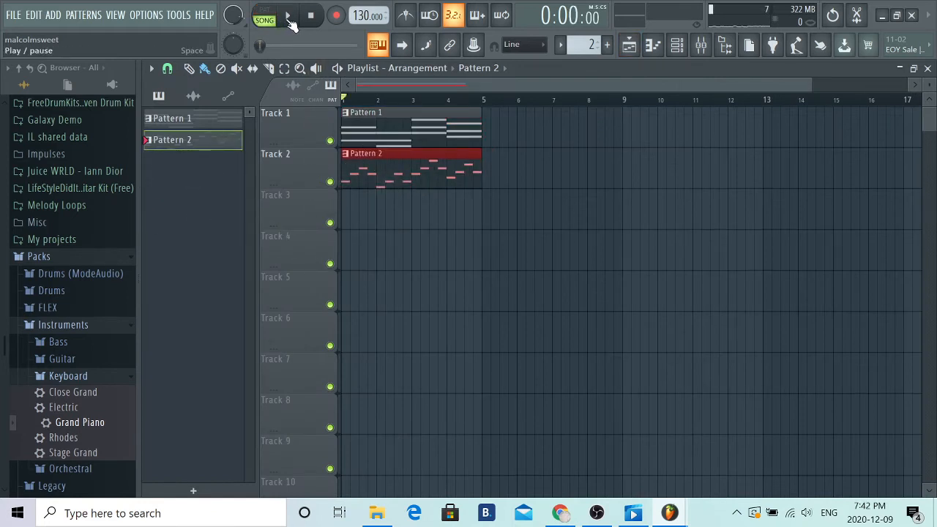
left_click(289, 17)
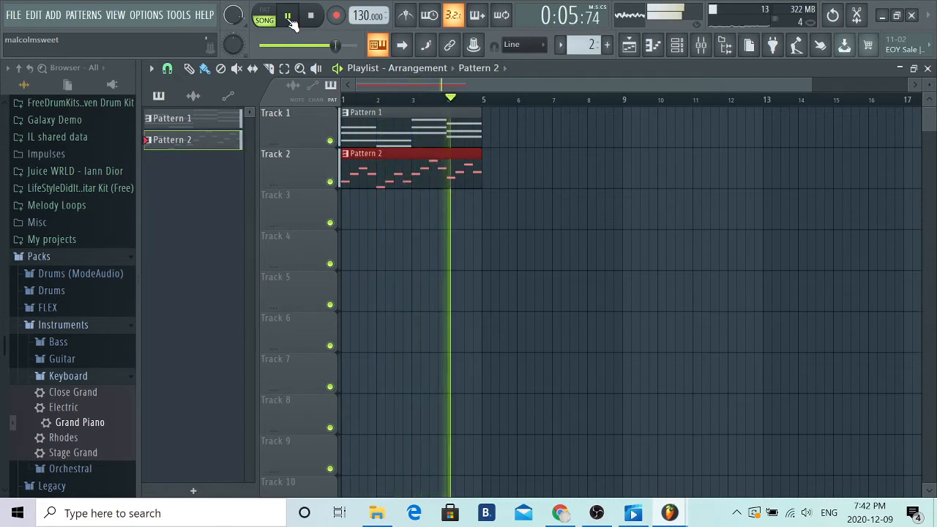
left_click(288, 16)
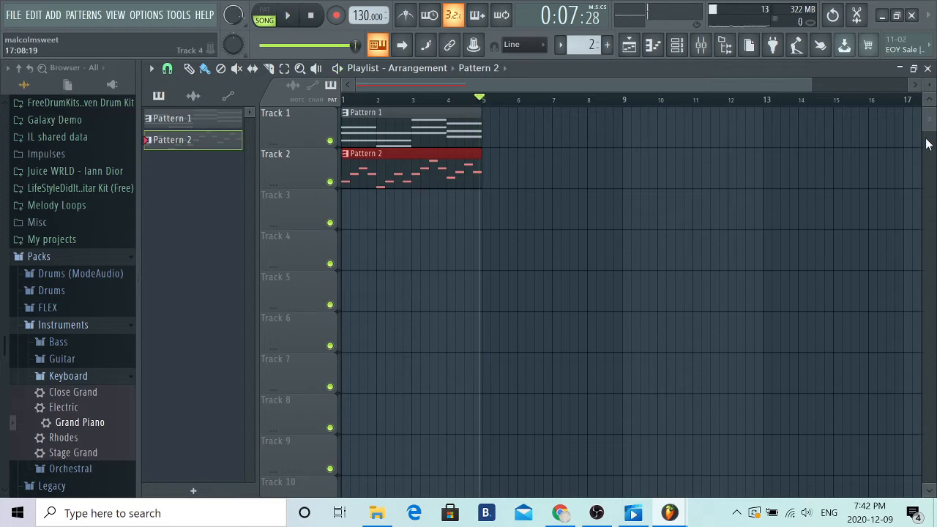
- Close the piano roll and the cloned Grand Piano window, and show the Channel rack with Pattern 3 selected
key("F7")
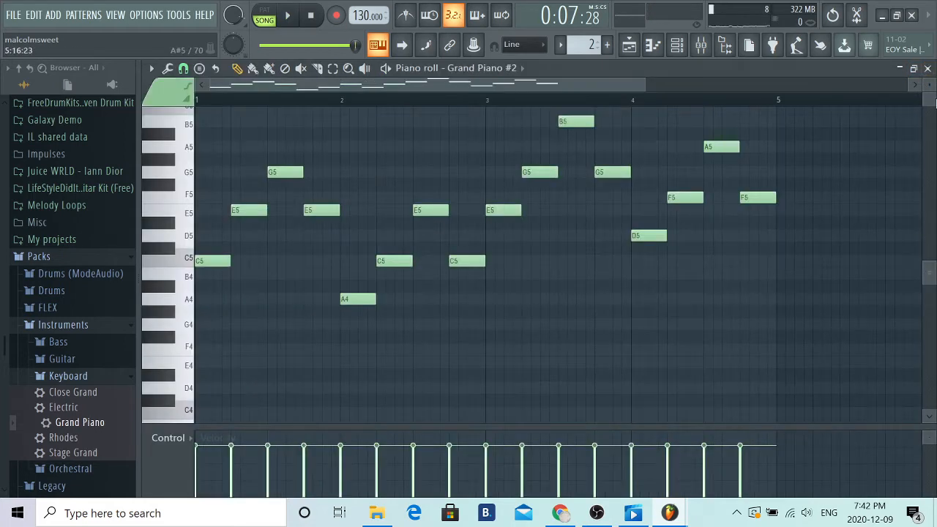
left_click(928, 67)
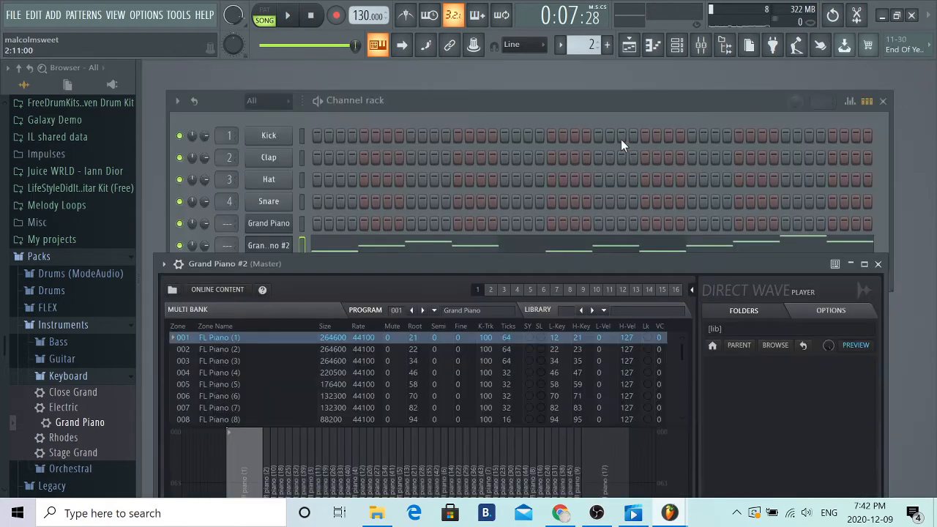
left_click(878, 264)
left_click(884, 101)
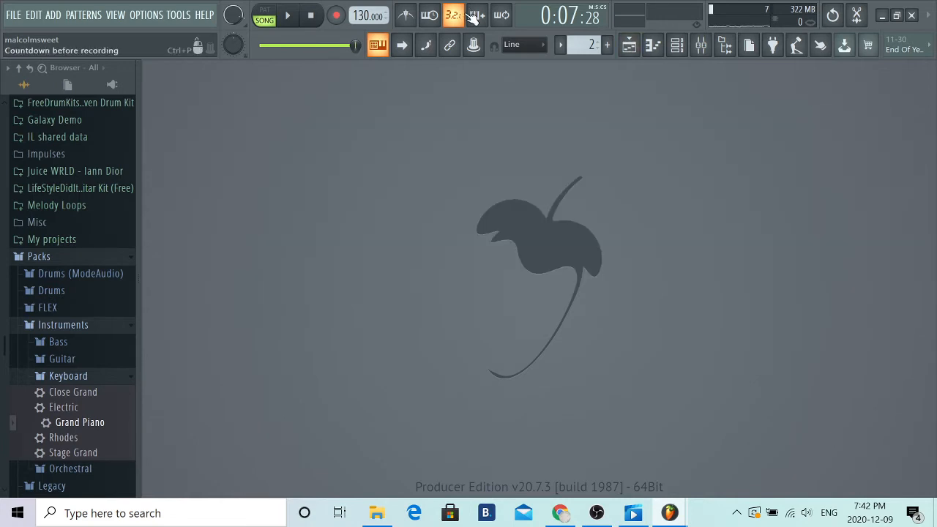
left_click(678, 46)
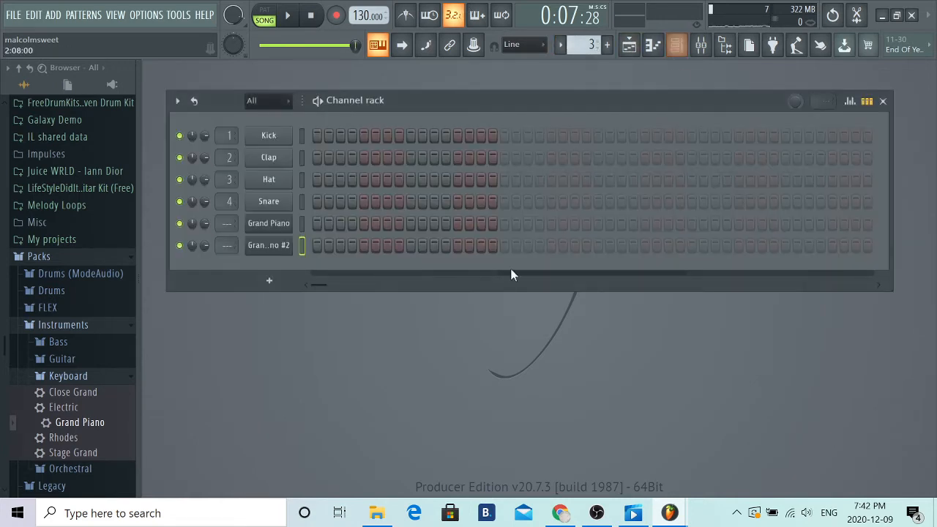
- Collapse the open browser folders and expand the Hats folder under Packs > Drums
left_click(18, 67)
scroll(88, 264, "down", 5)
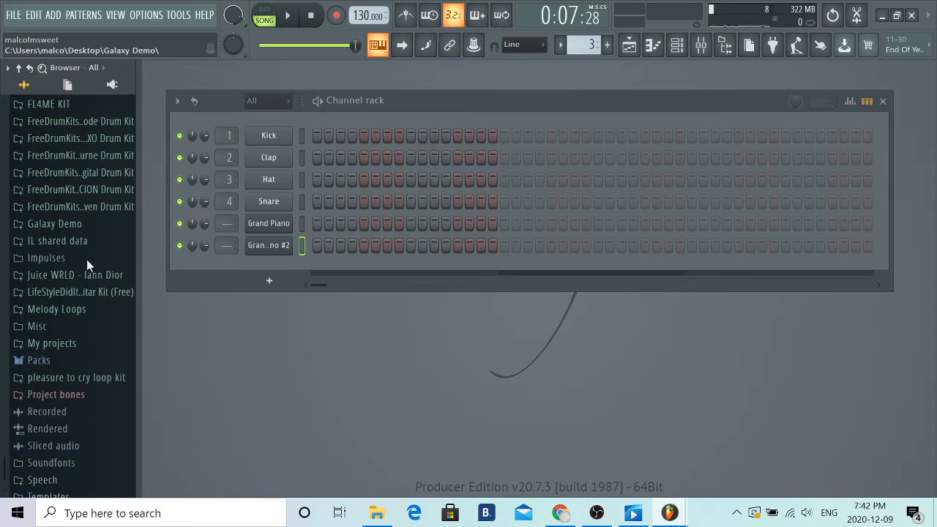
left_click(60, 335)
scroll(107, 272, "down", 3)
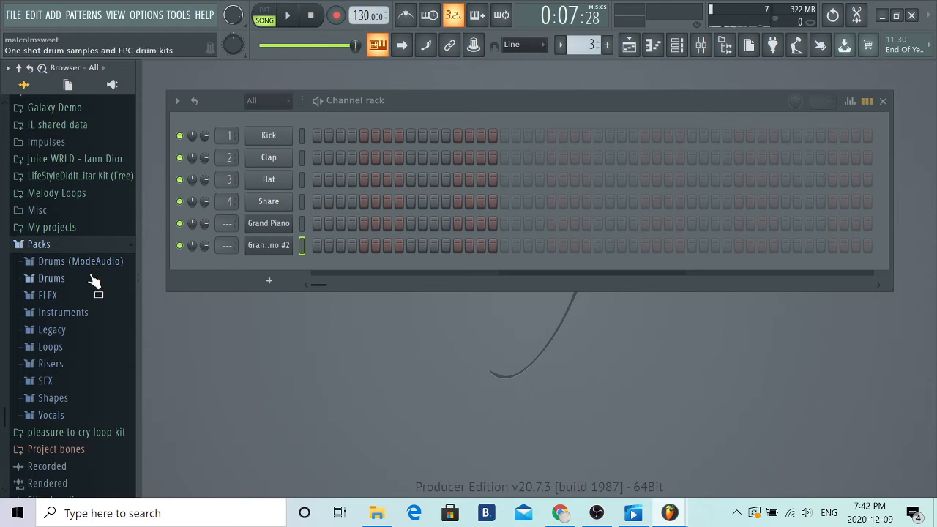
left_click(95, 280)
scroll(81, 244, "down", 3)
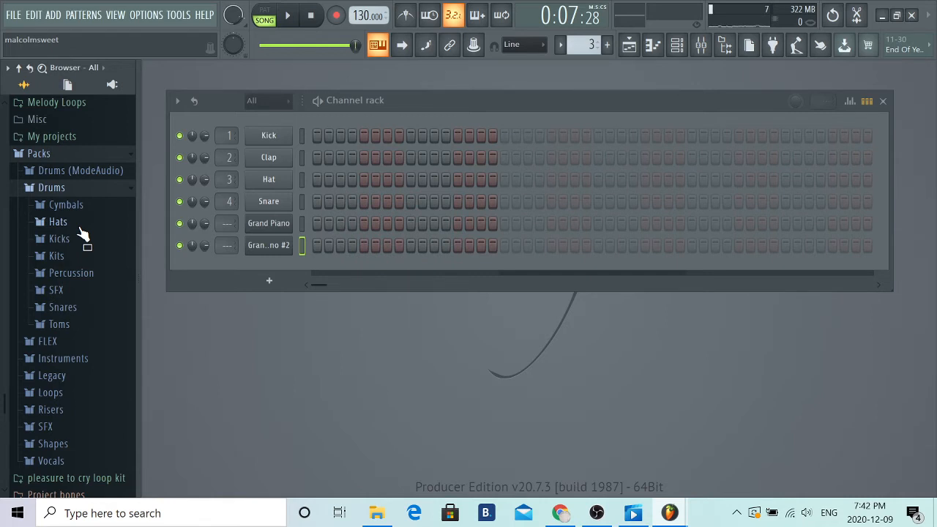
left_click(79, 226)
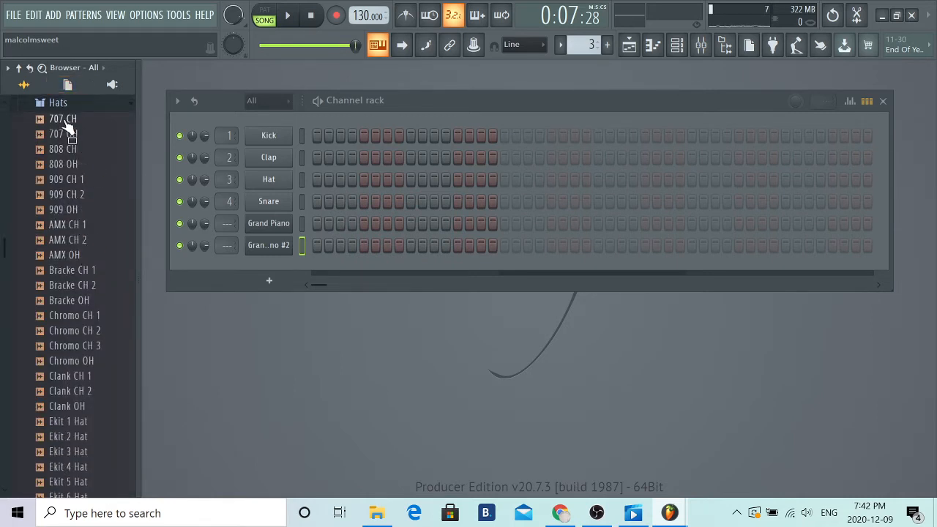
- Audition the 707 CH, 707 OH, 808 CH and 808 OH hat samples, and add 808 CH to the Channel rack as a new channel
scroll(73, 147, "up", 3)
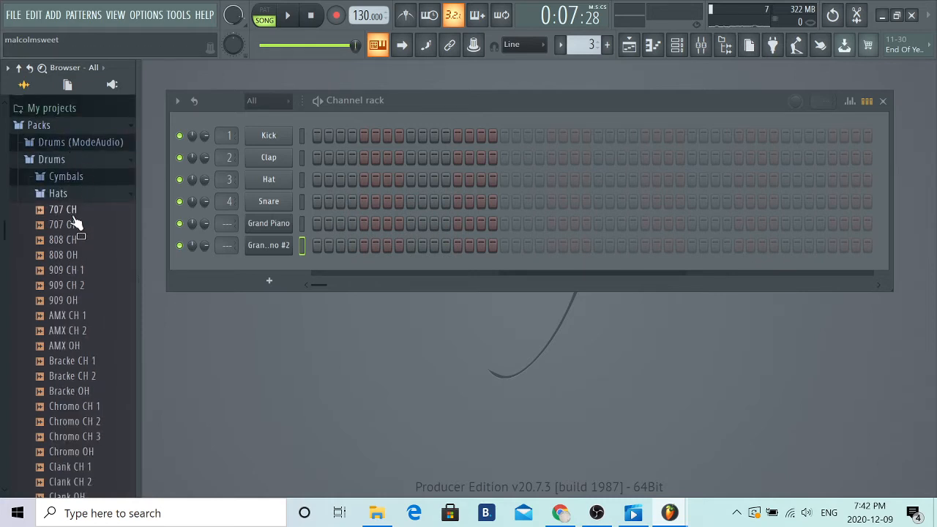
left_click(76, 213)
left_click(76, 227)
left_click(79, 241)
left_click(76, 257)
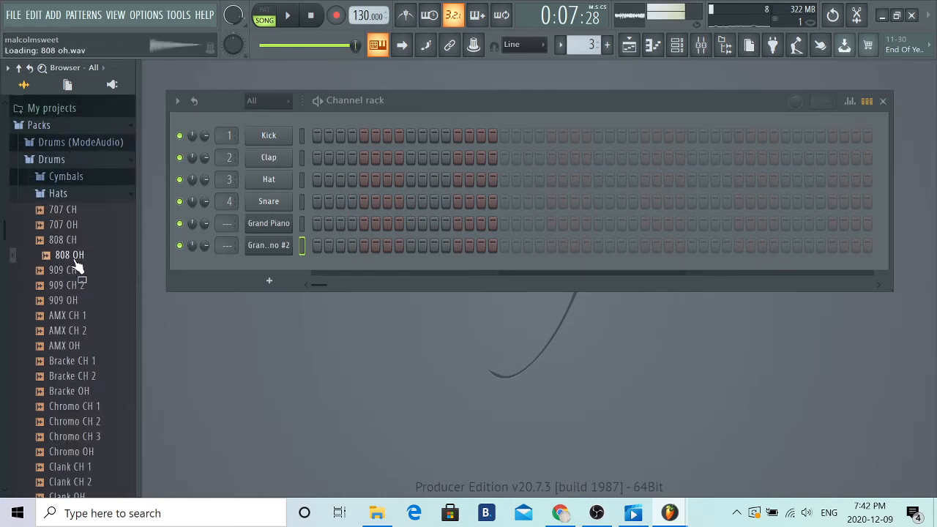
left_click(79, 228)
left_click(78, 240)
left_click_drag(79, 241, 264, 290)
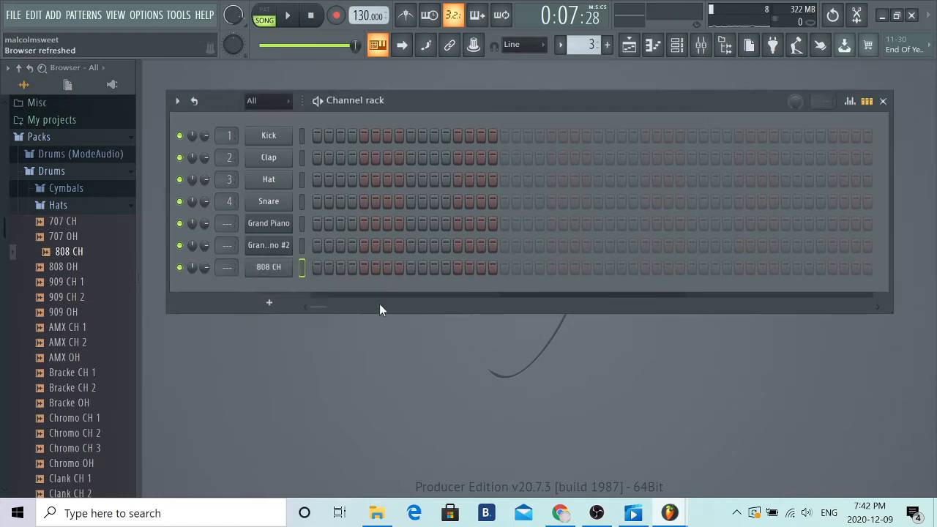
- Expand the Snares folder, audition 707 Rim, 707 Snare and 808 Snare, and add 808 Snare as a new channel below 808 CH
scroll(95, 244, "down", 15)
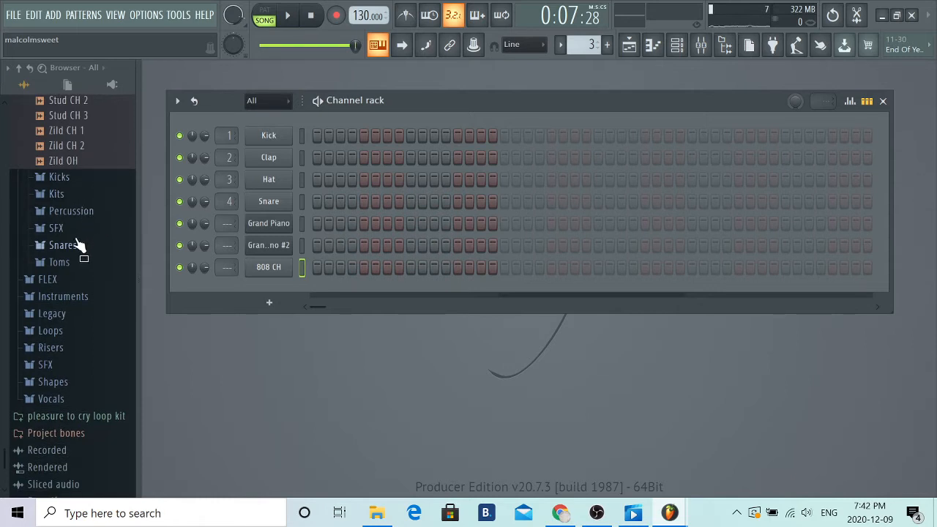
left_click(76, 247)
left_click(90, 213)
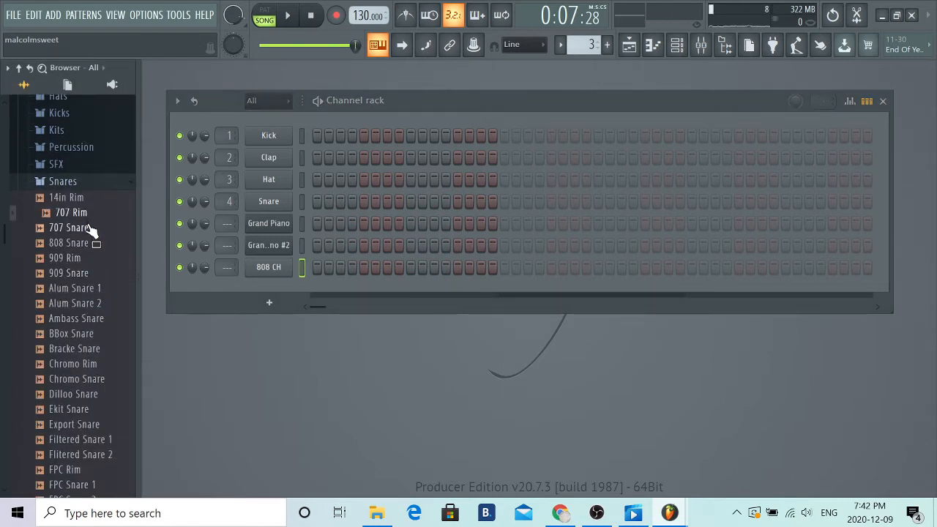
left_click(91, 228)
left_click(86, 244)
left_click_drag(85, 251, 272, 291)
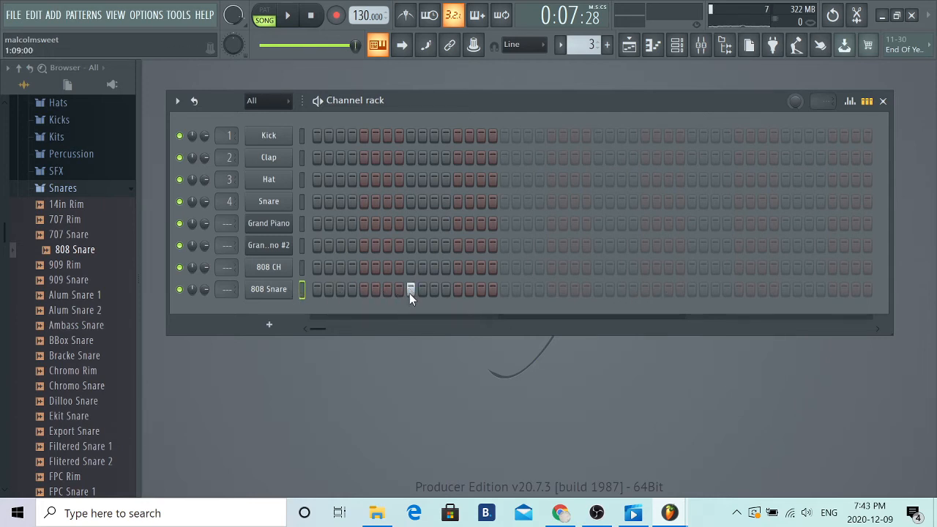
- Place an 808 Snare hit on step 9 of each of the four bars in Pattern 3
left_click(599, 289)
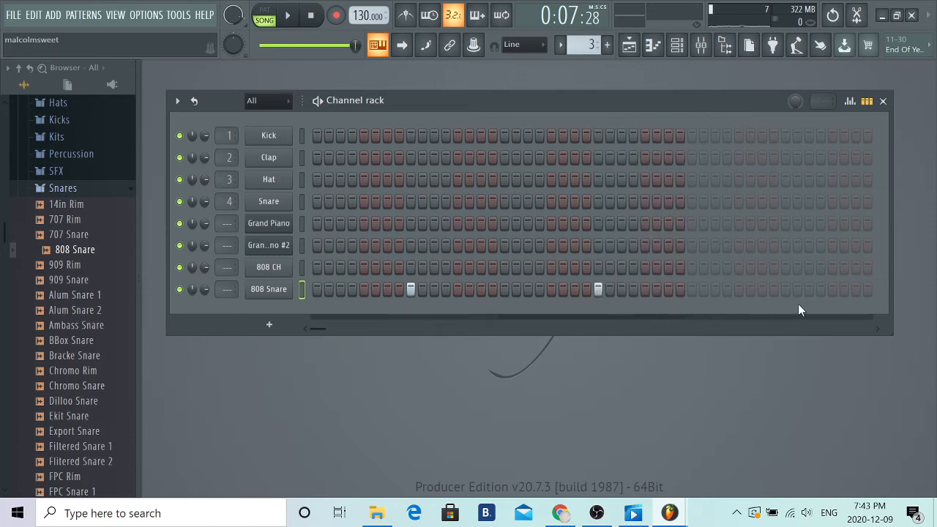
left_click(786, 289)
key("ctrl+z")
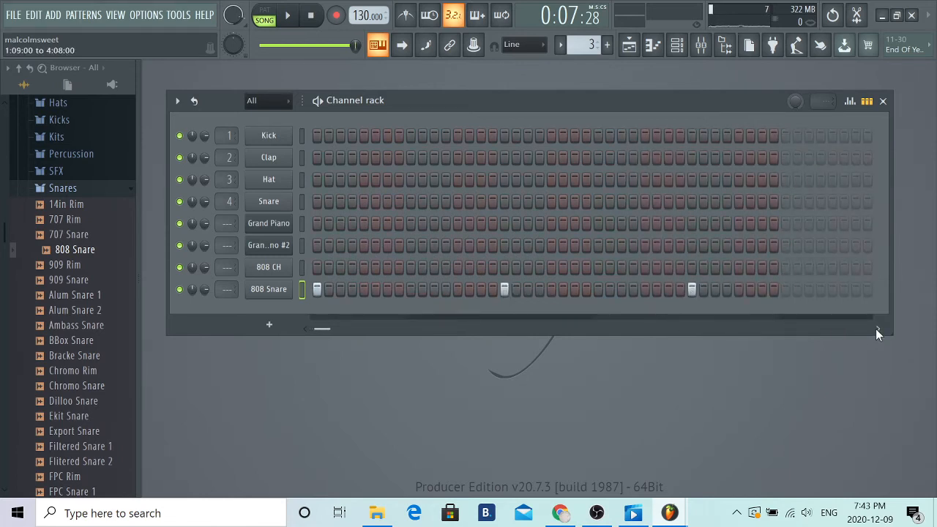
left_click(788, 290)
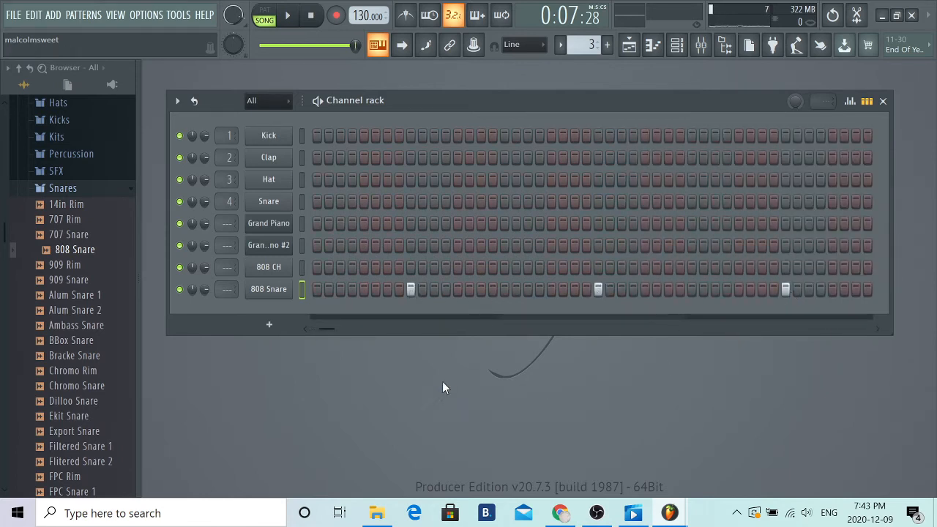
- Fill the 808 CH channel on every 2 steps and play Pattern 3 in pattern mode
right_click(276, 277)
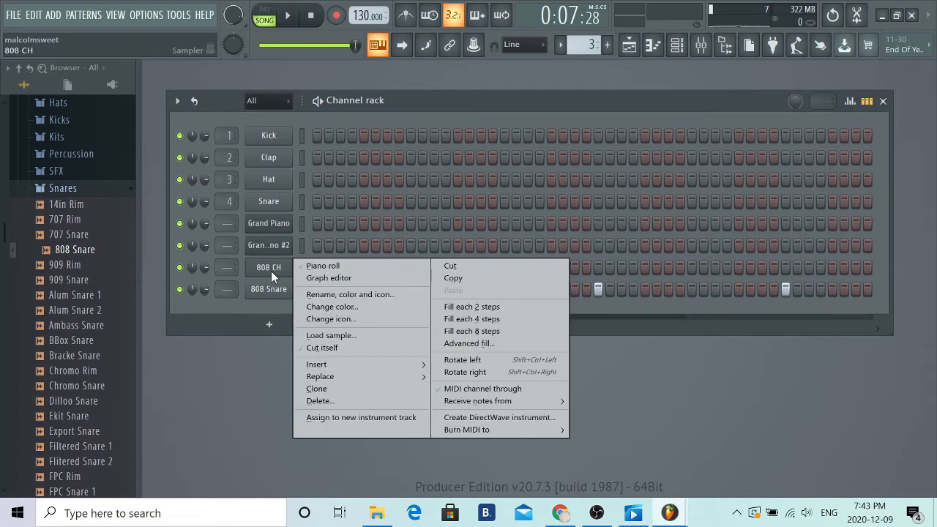
left_click(438, 309)
left_click(264, 14)
left_click(288, 15)
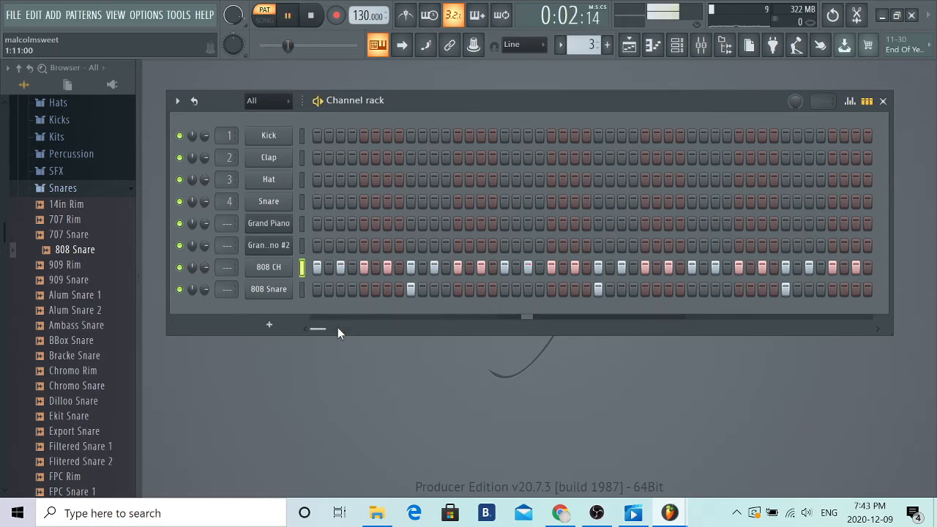
- Place Pattern 3 on Track 3 of the playlist at bar 1 and play the arrangement in song mode into bar 4
left_click(629, 46)
left_click_drag(220, 163, 409, 219)
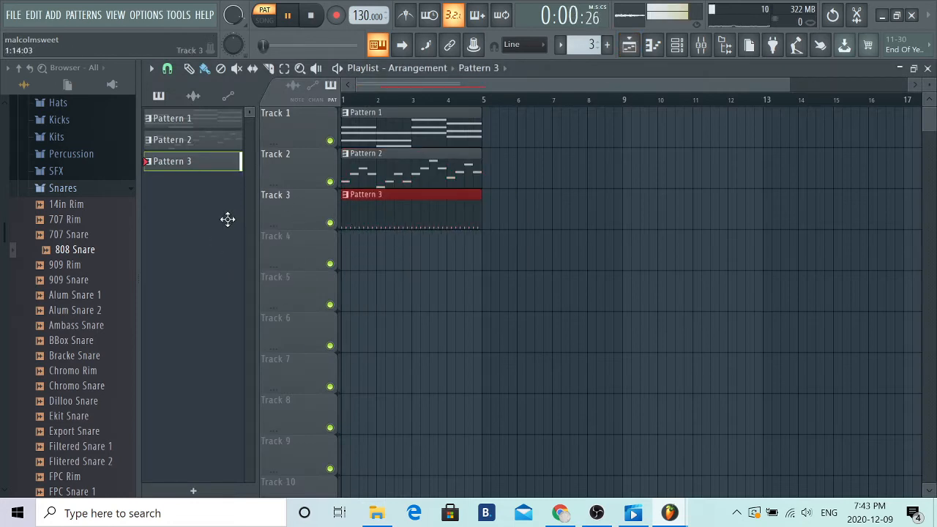
left_click(275, 19)
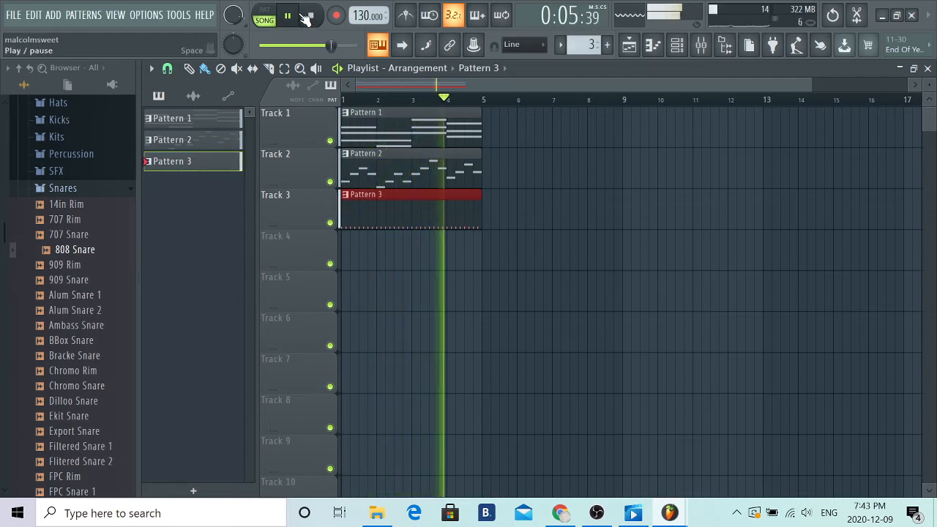
left_click(296, 17)
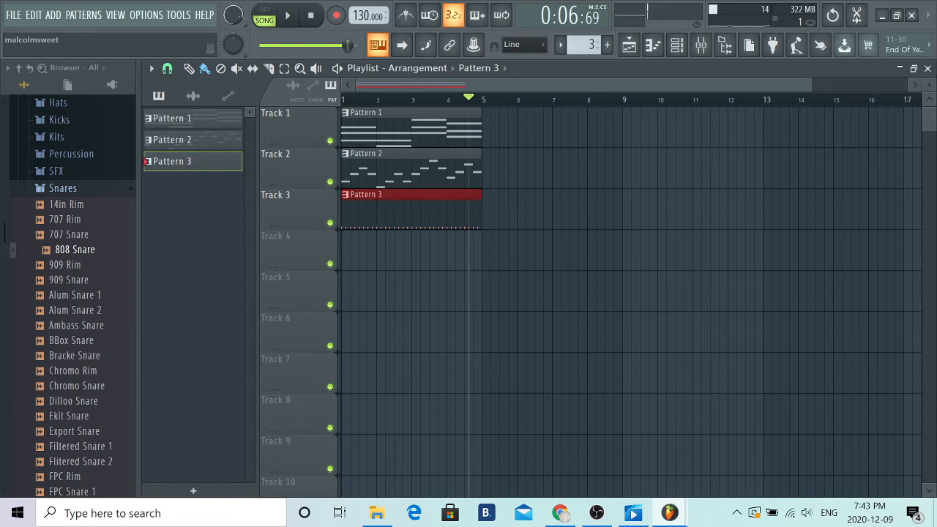
- Close the playlist, select the empty Pattern 4, and expand the Kicks folder under Packs > Drums
left_click(928, 68)
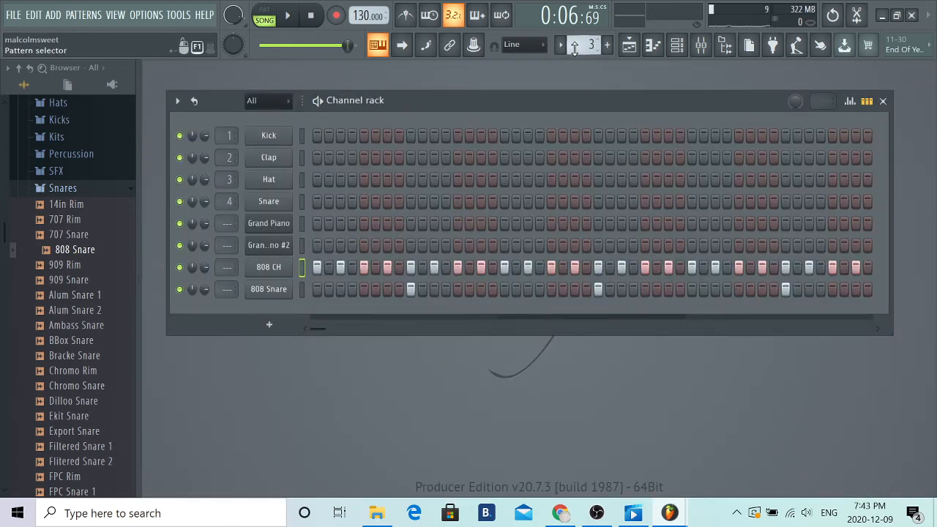
scroll(575, 46, "up", 1)
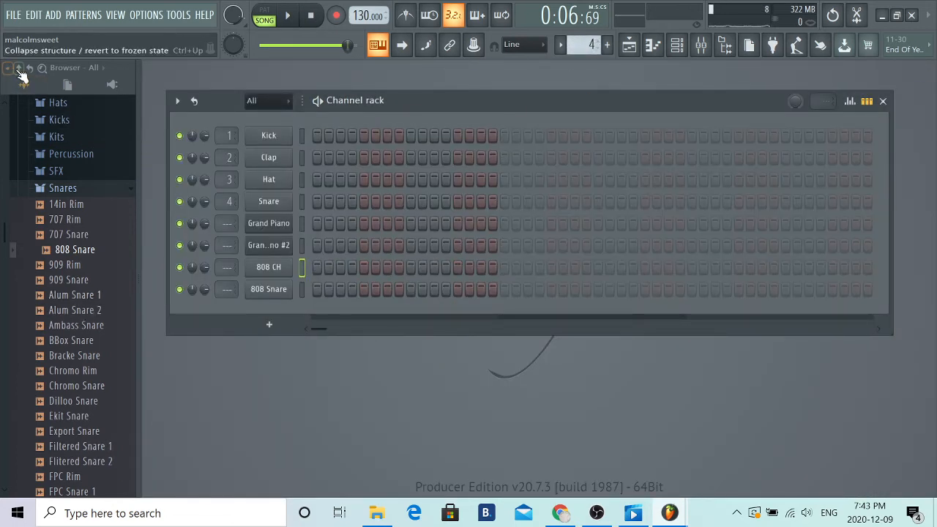
scroll(73, 212, "up", 3)
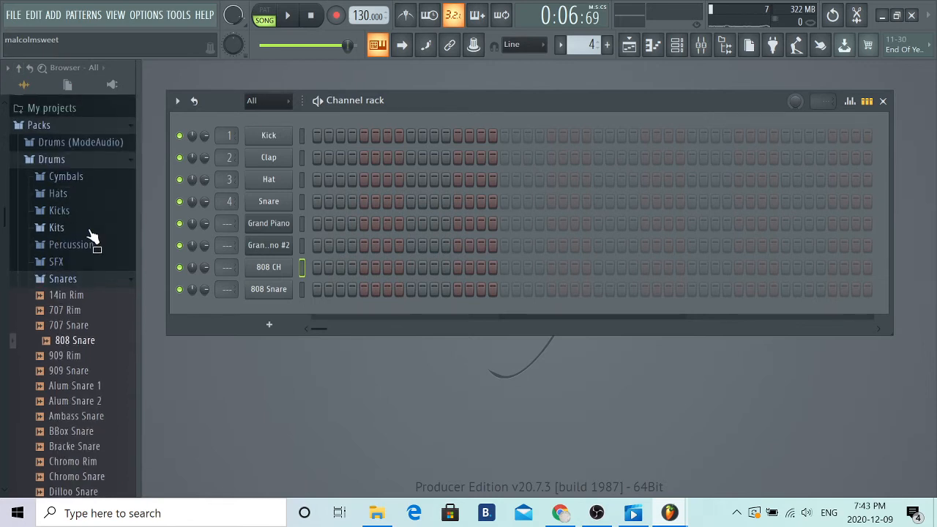
left_click(59, 211)
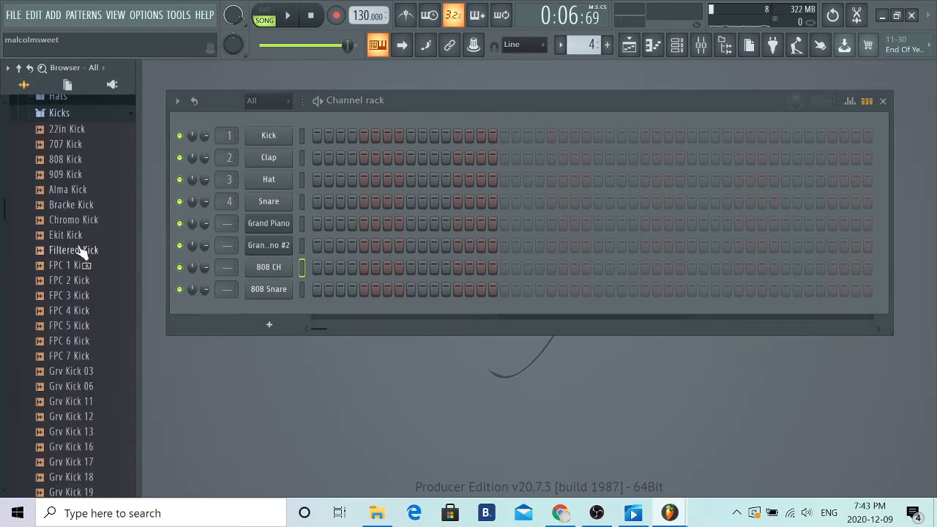
- Audition the 22in, 707, 808, 909 and Alma kick samples, and add 707 Kick to the Channel rack as a new channel
left_click(72, 149)
left_click(70, 163)
left_click(74, 148)
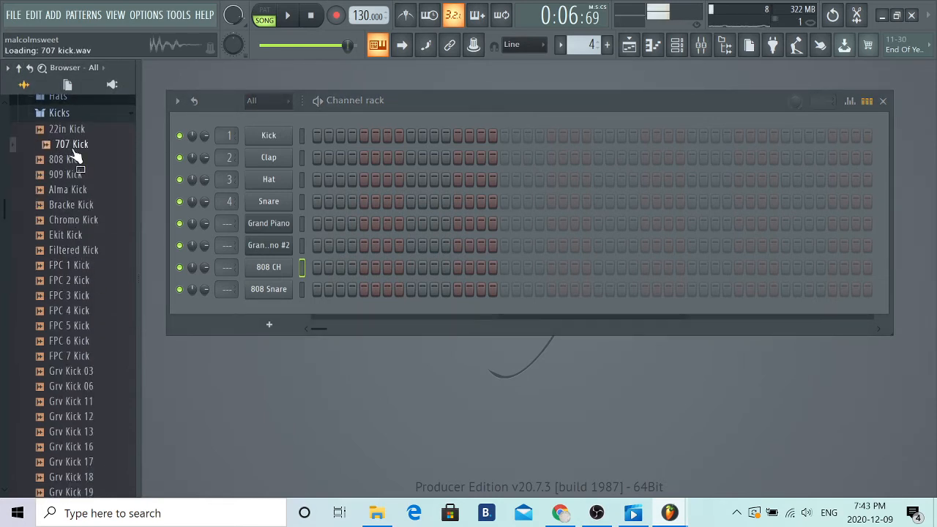
left_click(73, 129)
left_click(73, 145)
left_click(74, 159)
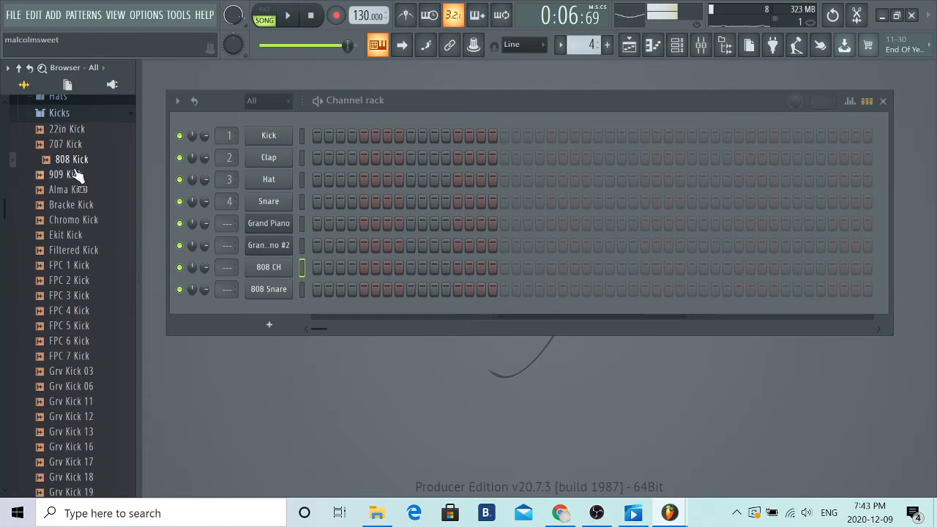
left_click(77, 174)
left_click(76, 192)
left_click(75, 176)
left_click(75, 161)
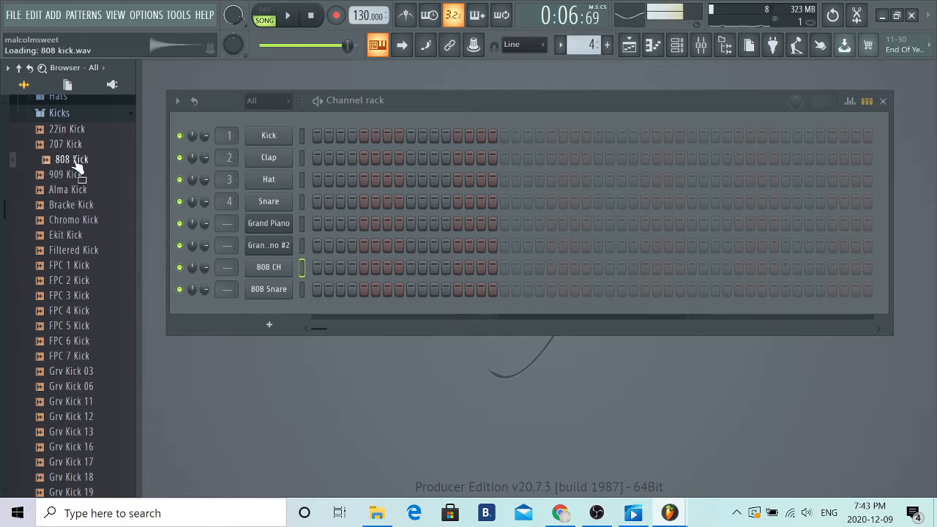
left_click(77, 149)
left_click_drag(75, 150, 350, 370)
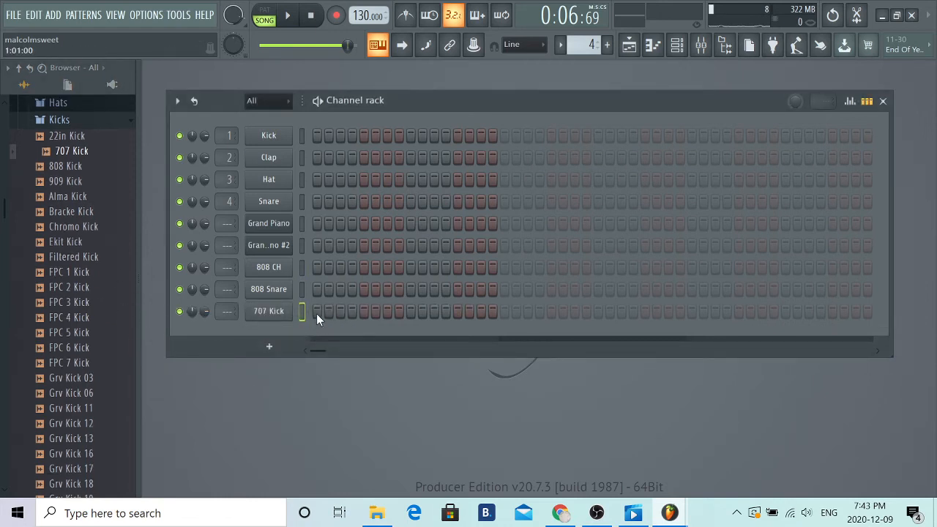
- Preview the first two kicks in pattern mode, and place 707 Kick hits on steps 1 and 5 of every bar across four bars
left_click(265, 10)
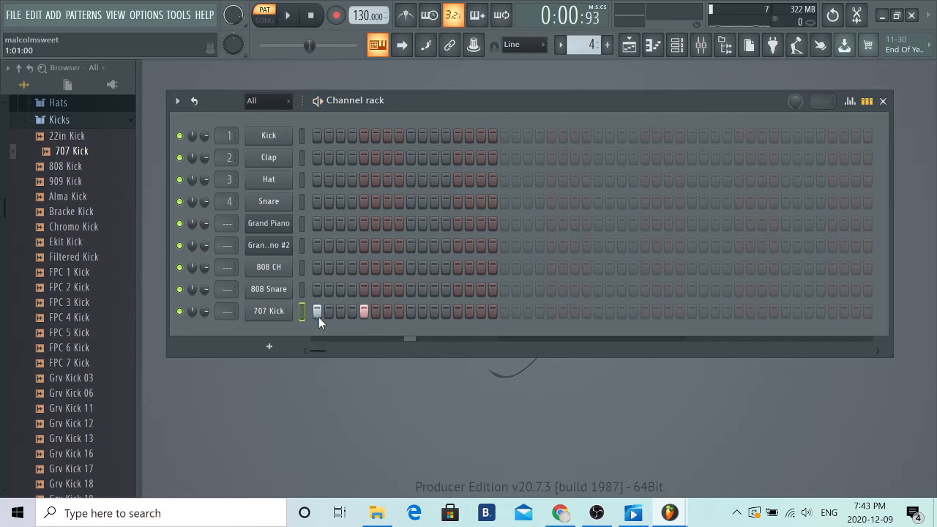
left_click(504, 312)
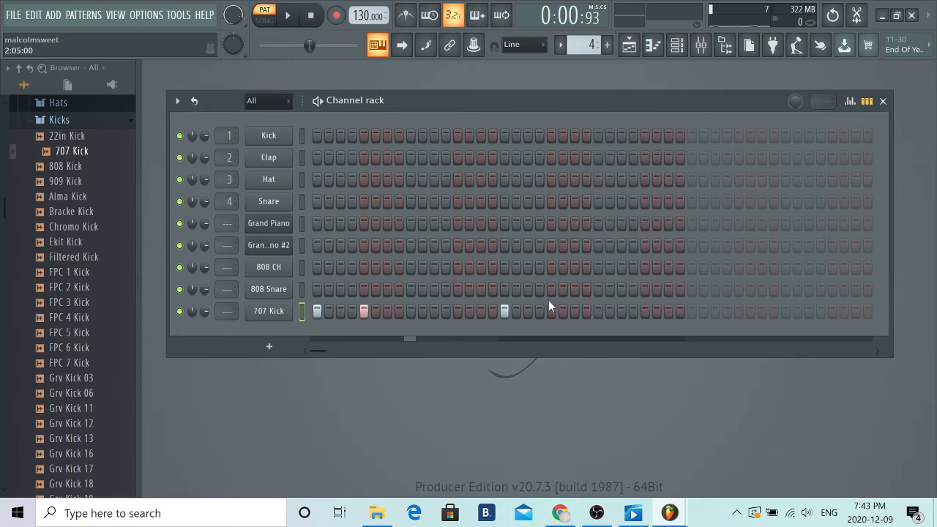
left_click(692, 312)
left_click(739, 312)
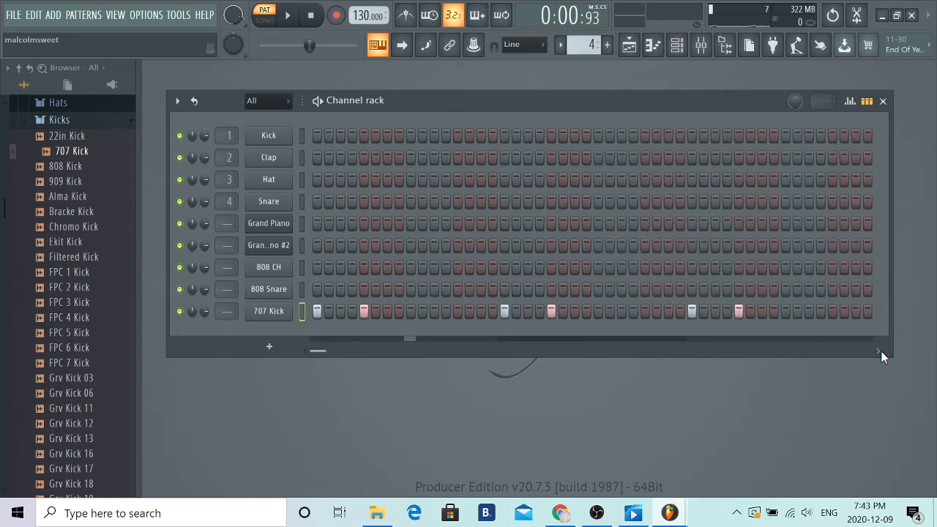
left_click(881, 351)
left_click(881, 350)
left_click(881, 351)
left_click(739, 311)
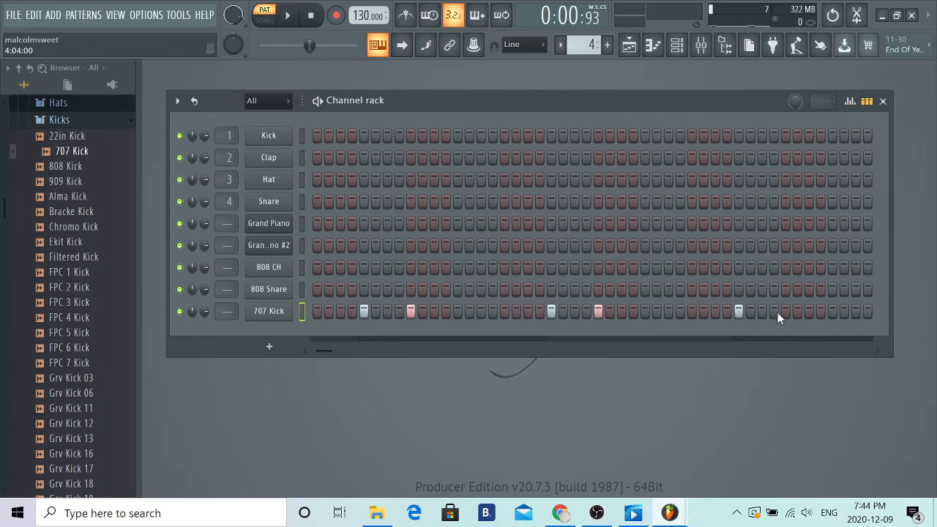
- Place Pattern 4 on Track 4 of the playlist at bar 1, play the arrangement in song mode, and close the playlist
left_click(629, 45)
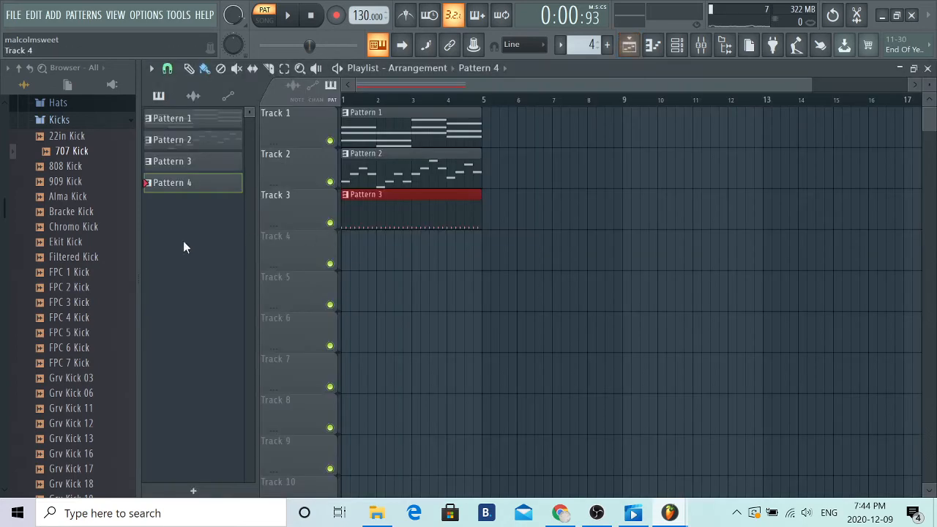
left_click_drag(195, 199, 221, 257)
left_click(264, 17)
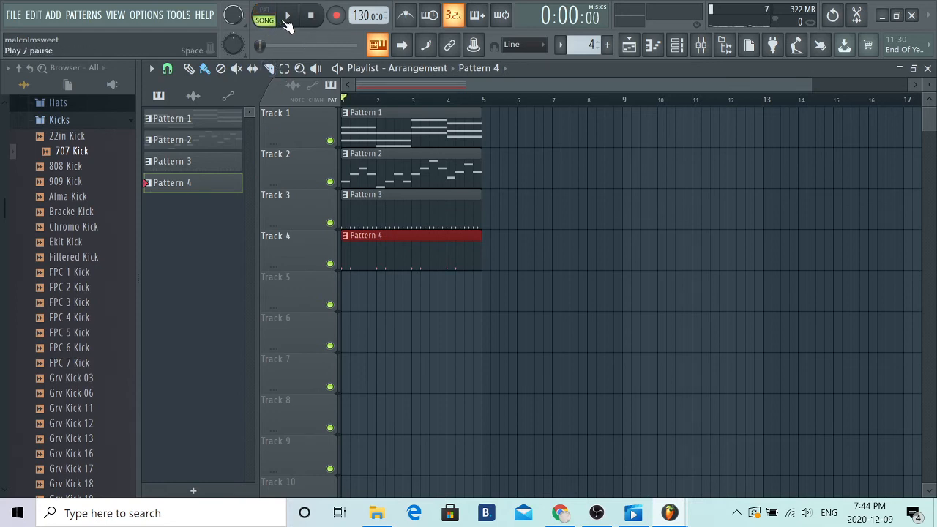
left_click(286, 20)
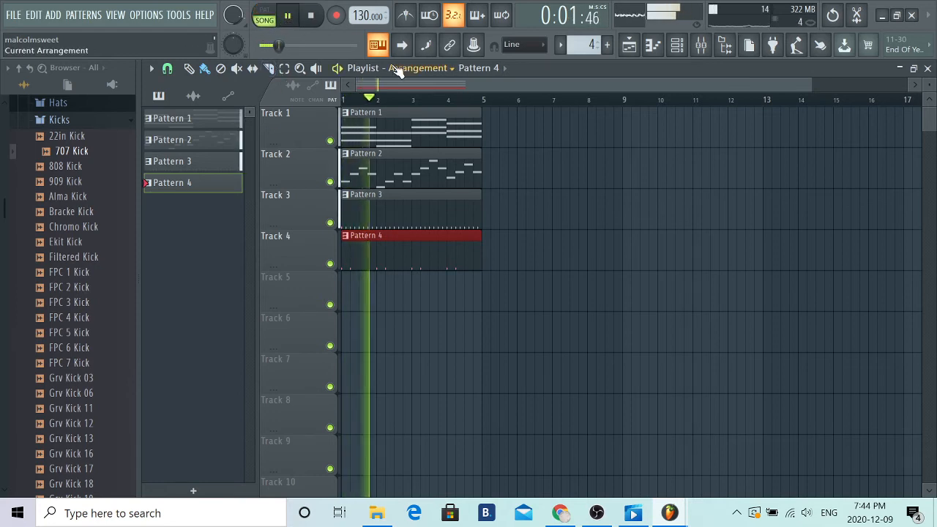
left_click(929, 69)
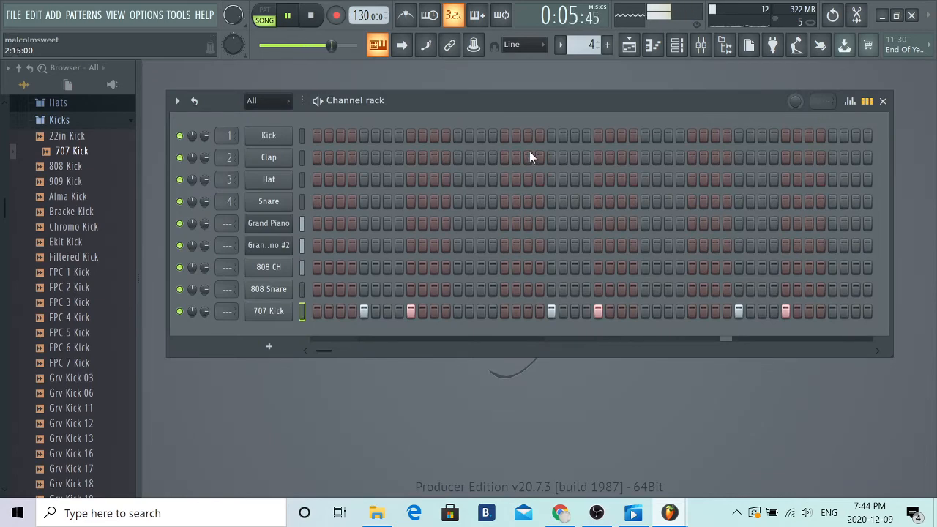
left_click(288, 16)
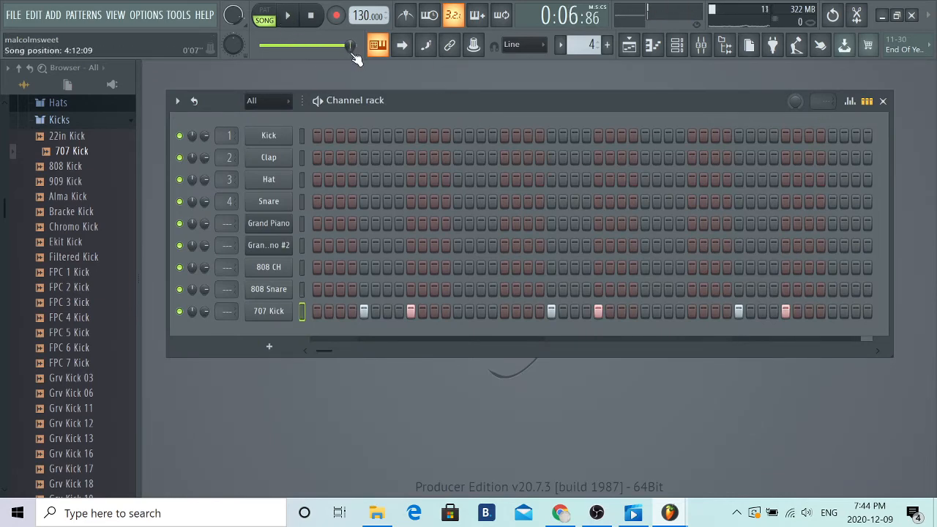
- Add the FLEX synth from Plugin database > Generators > Synth classic to the Channel rack as a new channel
scroll(94, 280, "up", 15)
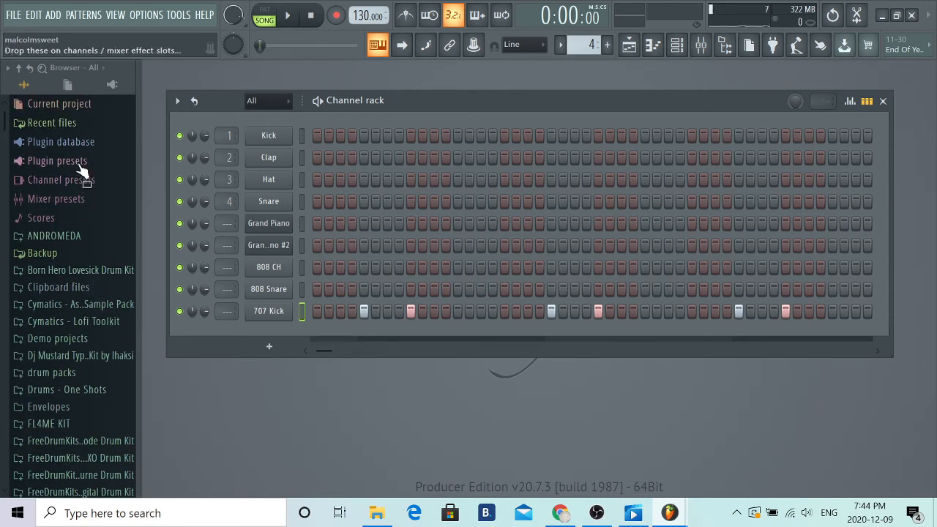
left_click(69, 141)
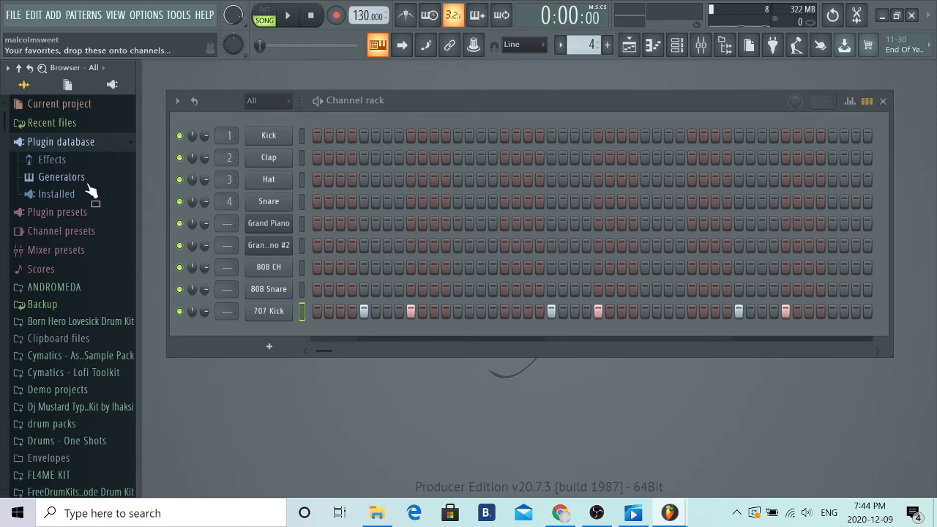
left_click(88, 184)
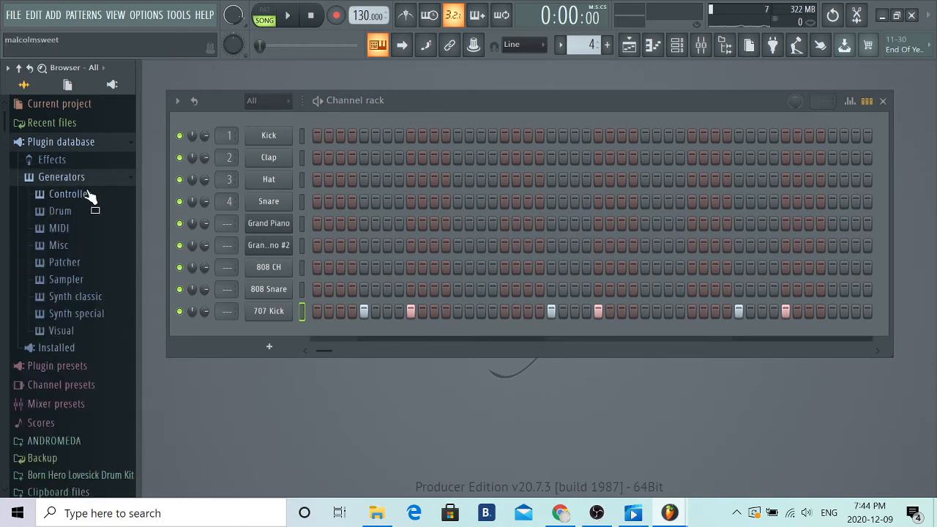
left_click(97, 303)
left_click_drag(91, 212, 271, 334)
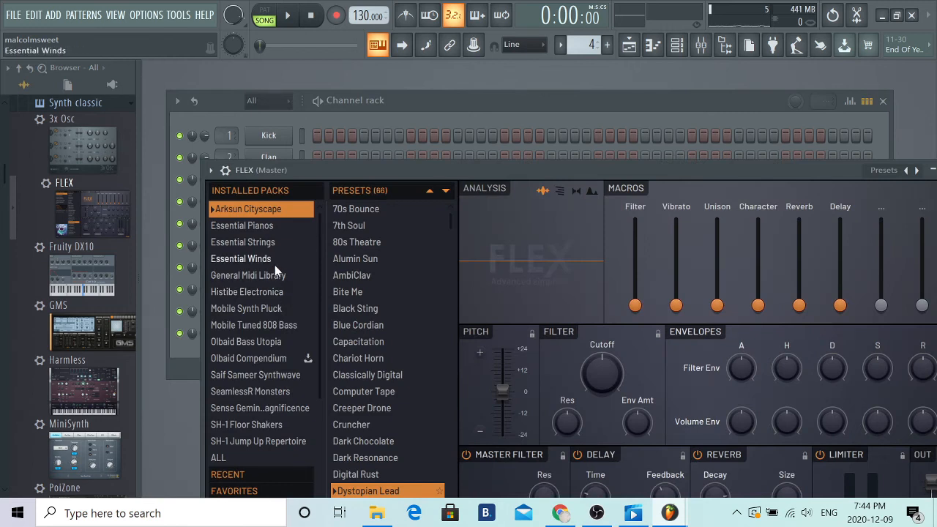
- Load the 808 Clean preset from FLEX's Mobile Tuned 808 Bass pack and close the instrument window
left_click(267, 325)
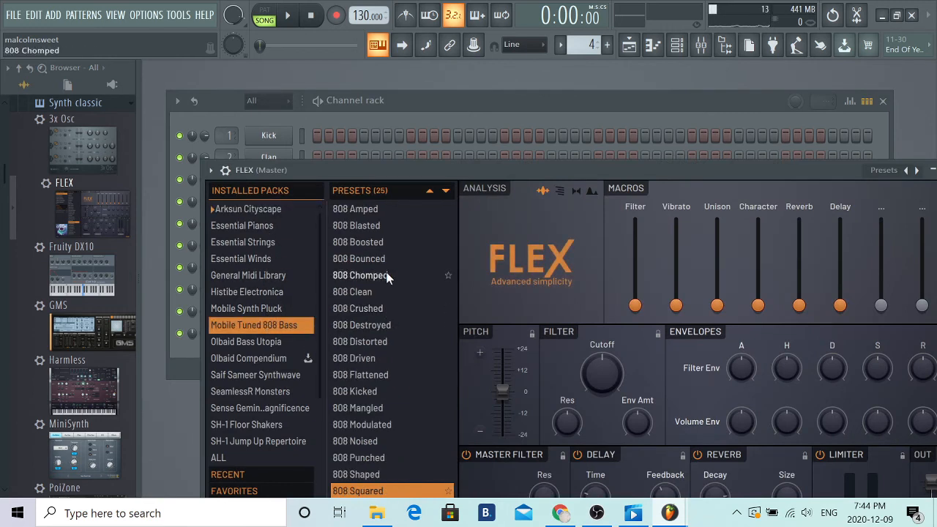
left_click(372, 296)
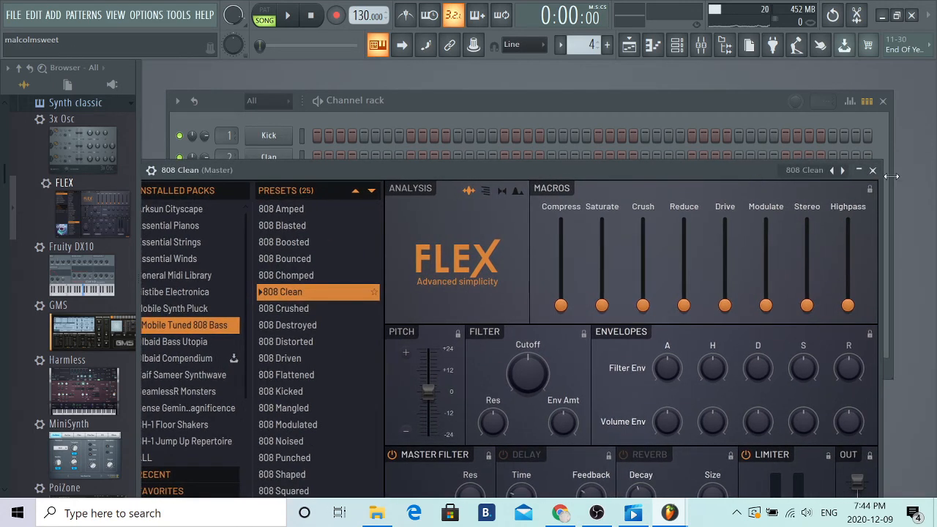
left_click(873, 170)
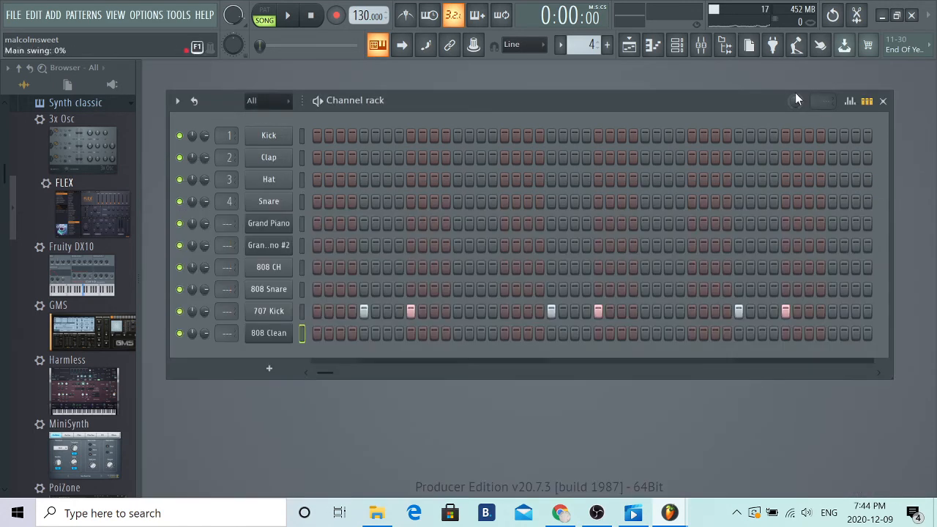
- Open the piano roll for the 808 Clean channel and audition several bass notes
left_click(652, 45)
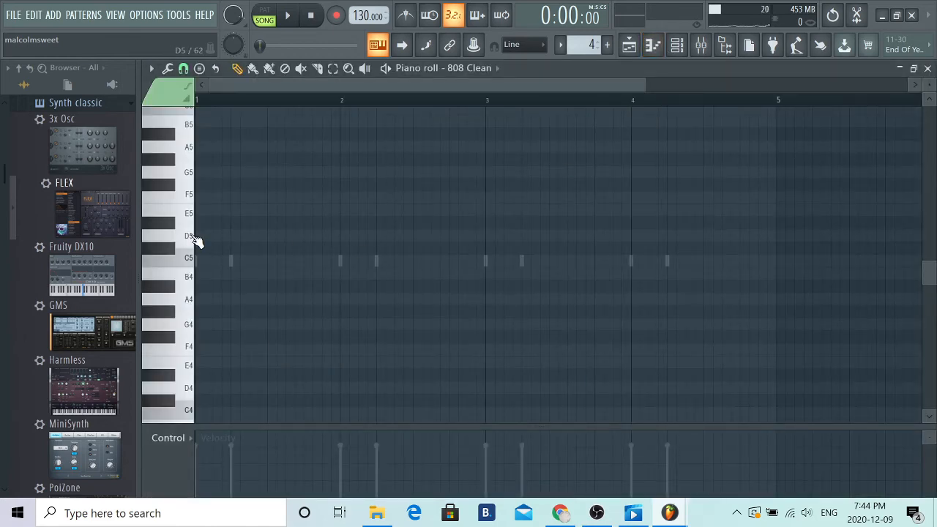
key("m")
key("comma")
key("period")
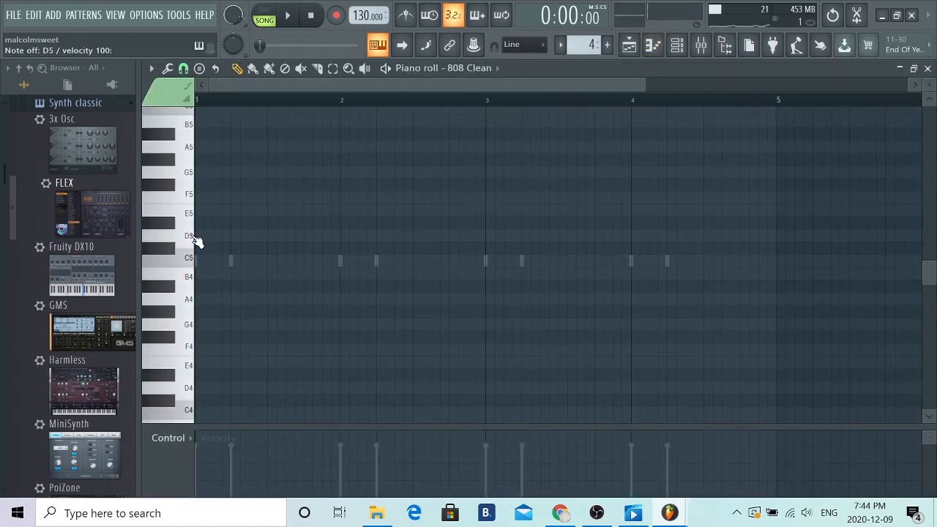
key("v")
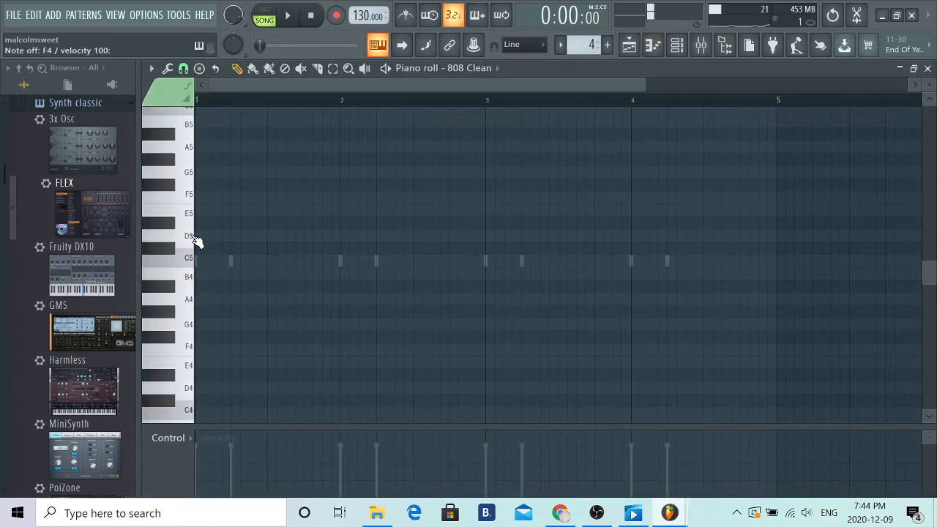
- Fill bar 1 of the 808 Clean piano roll with a one-beat C5 note followed by a three-beat C5 note
left_click(225, 263)
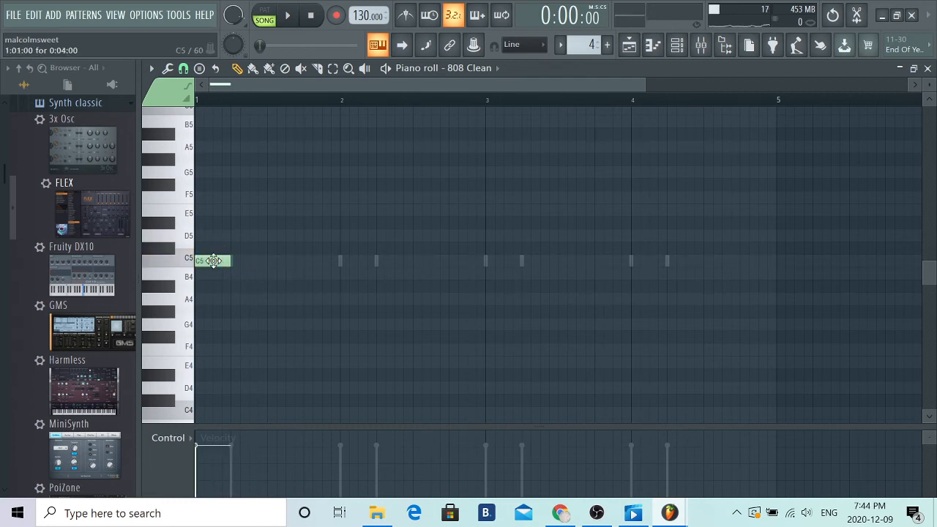
left_click_drag(223, 262, 204, 265)
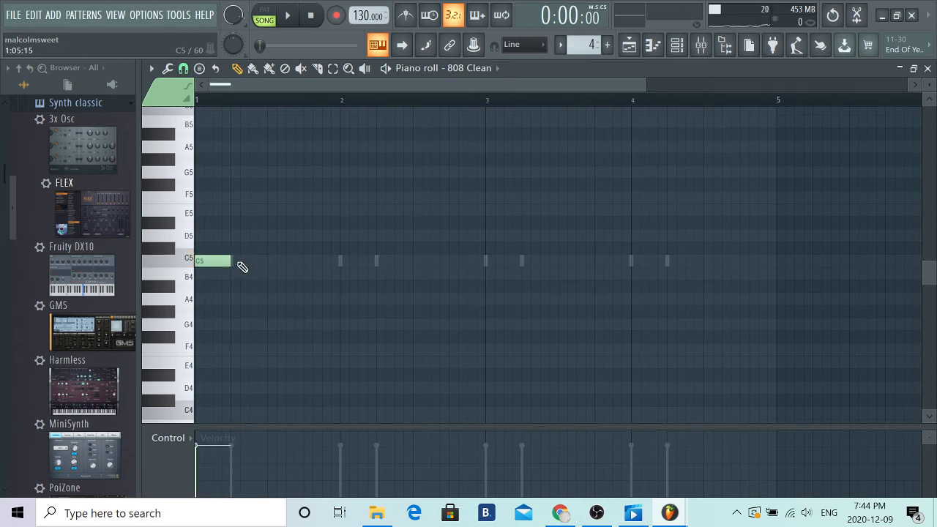
left_click(242, 265)
left_click_drag(265, 261, 338, 257)
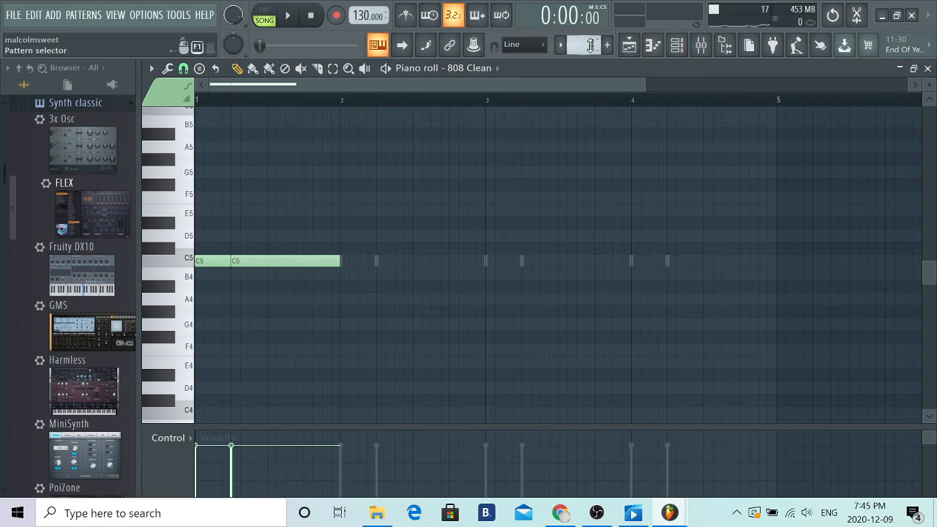
- Check the chord roots in Pattern 1, return to Pattern 4, and briefly play the arrangement in song mode
scroll(590, 45, "up", 1)
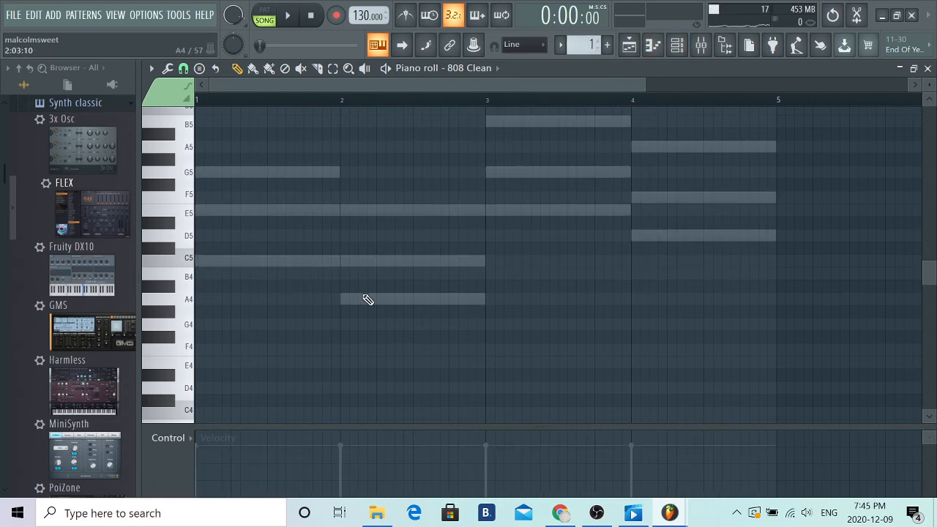
scroll(590, 42, "down", 3)
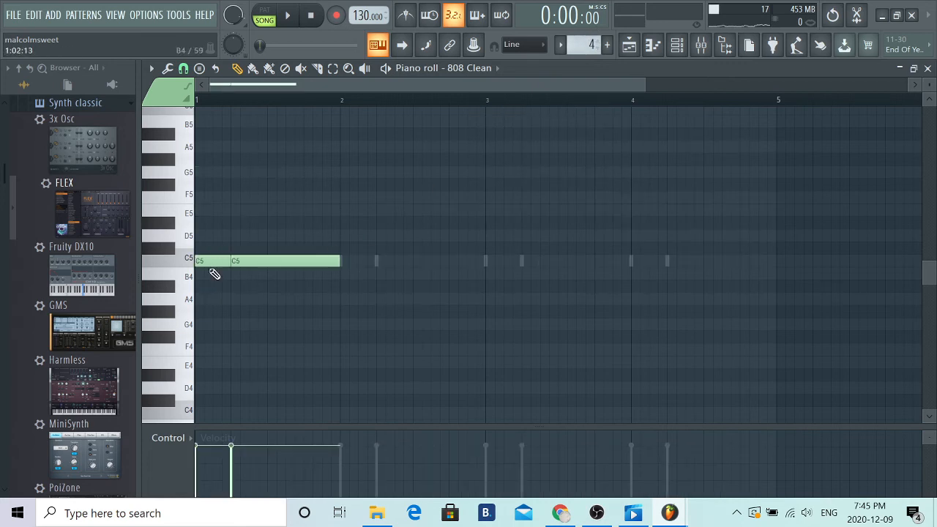
left_click(290, 16)
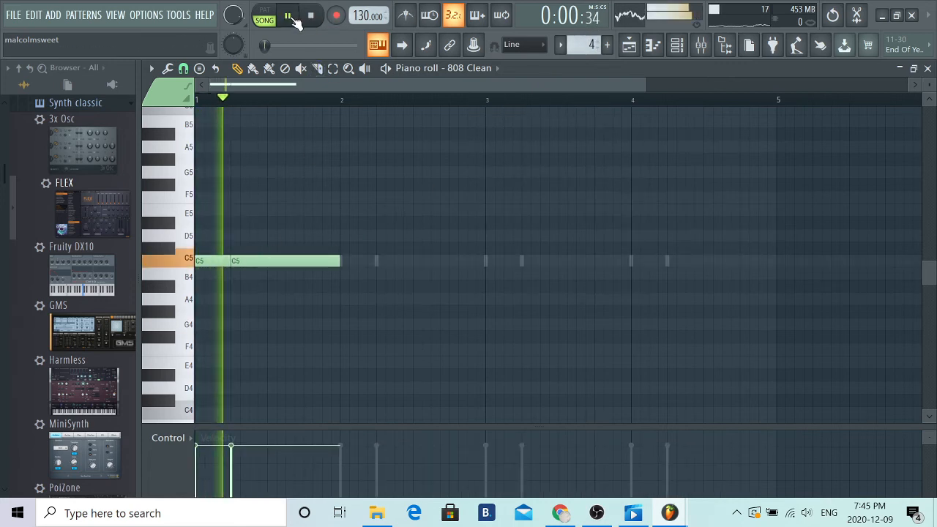
left_click(290, 17)
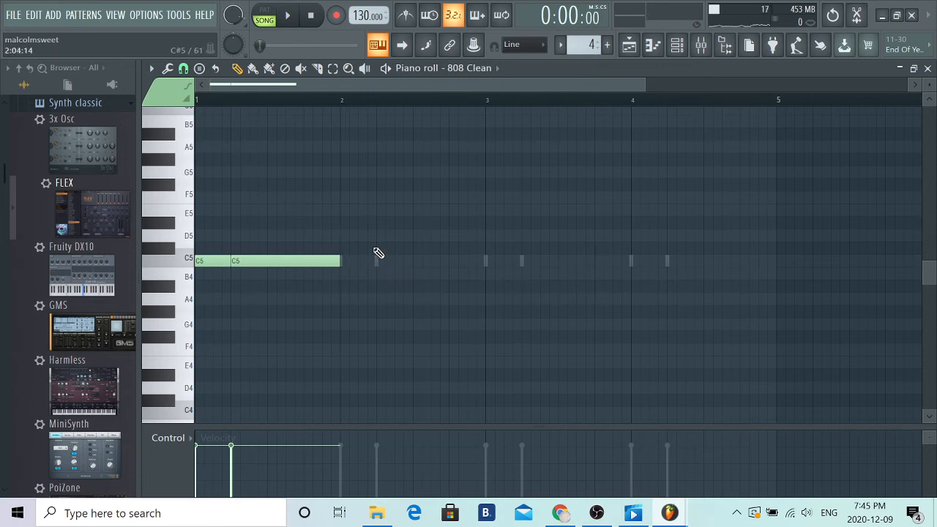
- Duplicate both C5 bass notes into bar 2 and move the copies down to A4
left_click_drag(359, 217, 176, 315)
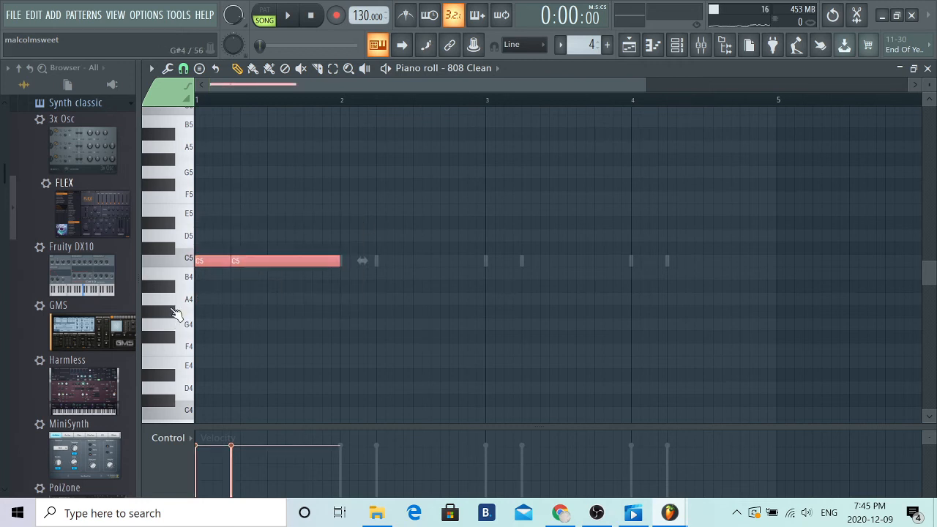
key("ctrl+b")
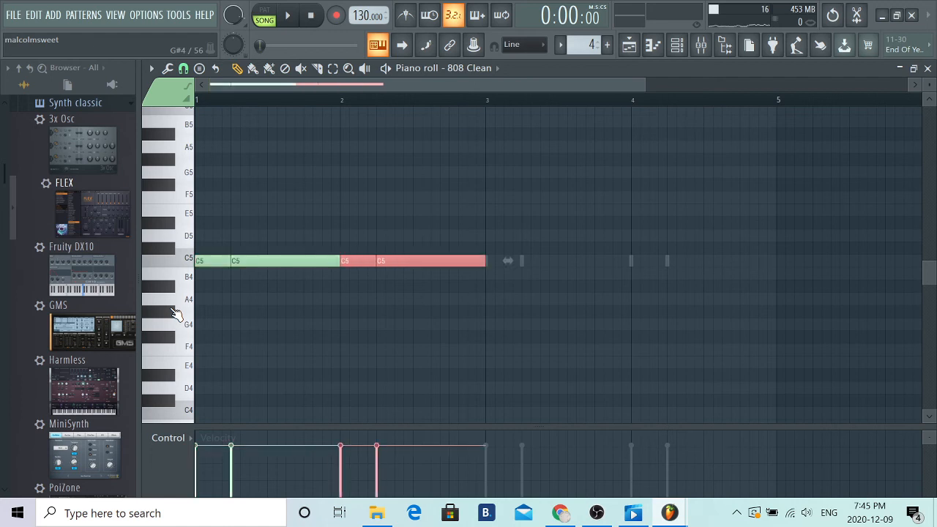
left_click_drag(415, 260, 416, 305)
- Duplicate the bass note pair into bar 3 at E5 and bar 4 at D5, and close the piano roll
key("ctrl+b")
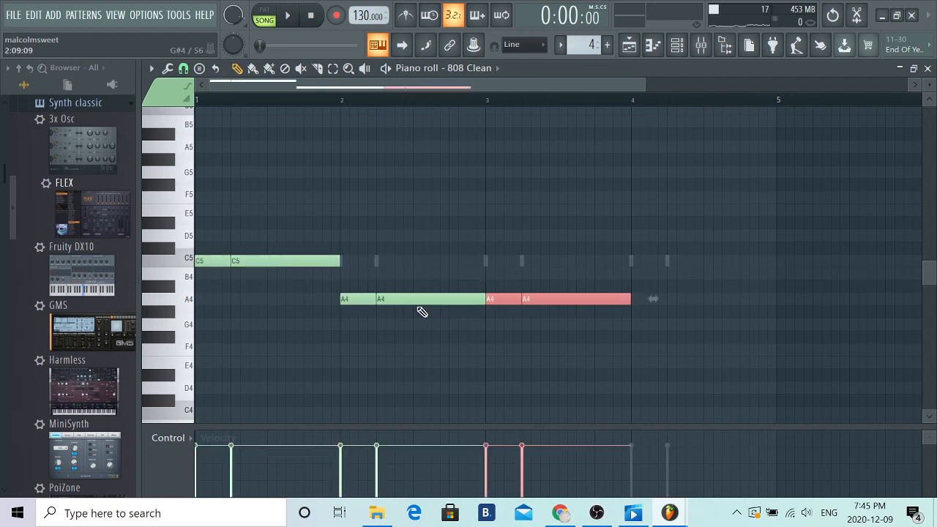
left_click_drag(546, 297, 546, 198)
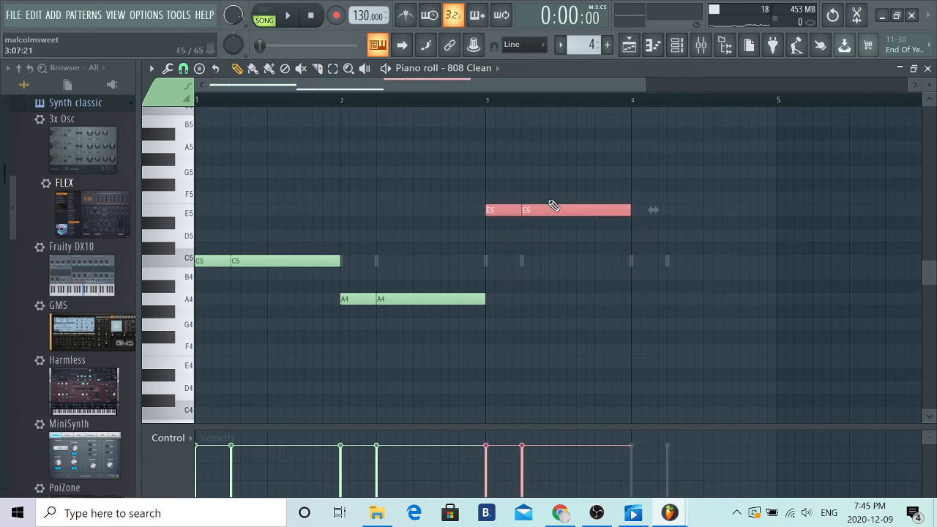
key("ctrl+b")
left_click_drag(734, 211, 731, 236)
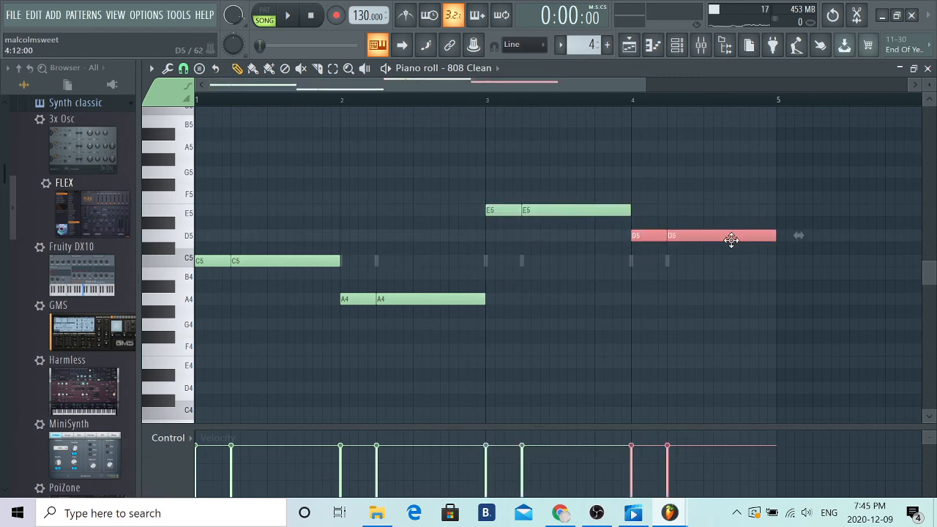
left_click(927, 68)
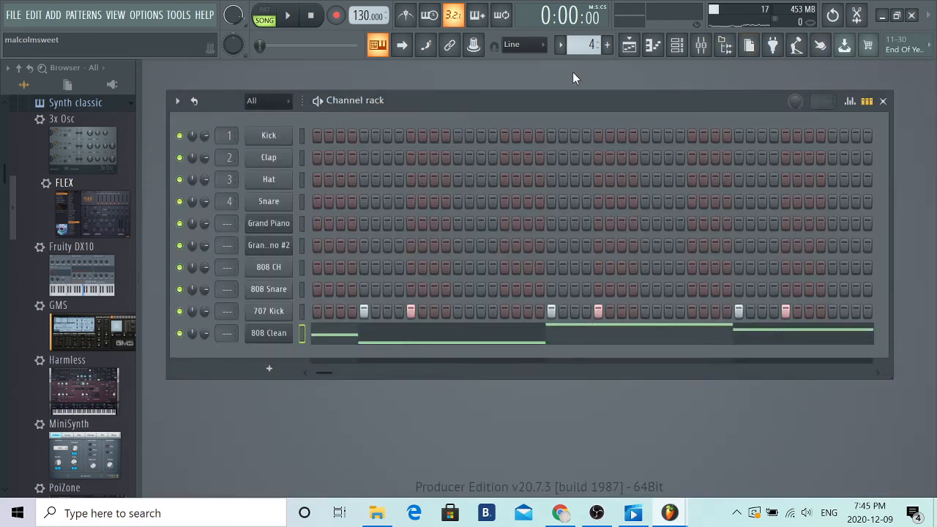
- Open the playlist and play the arrangement in song mode to hear the 808 bass line, pausing near the end of bar 4
left_click(628, 47)
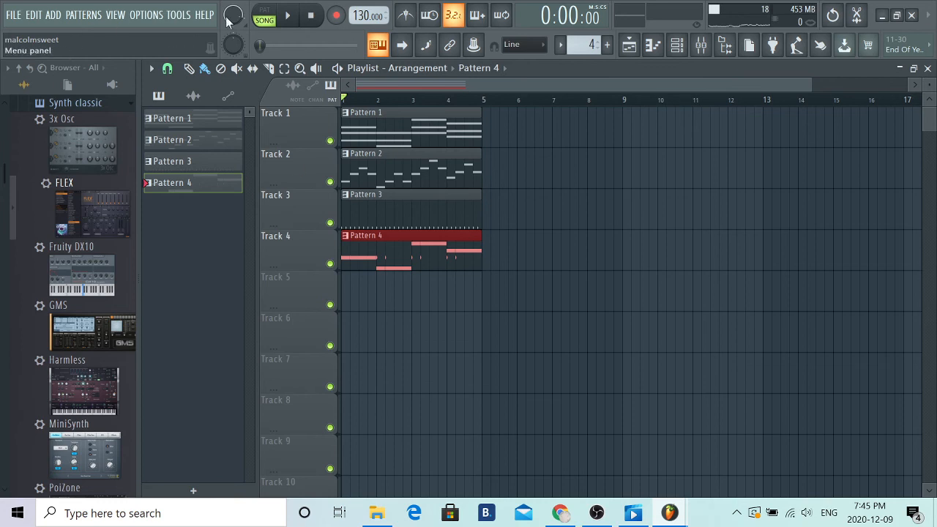
left_click(292, 17)
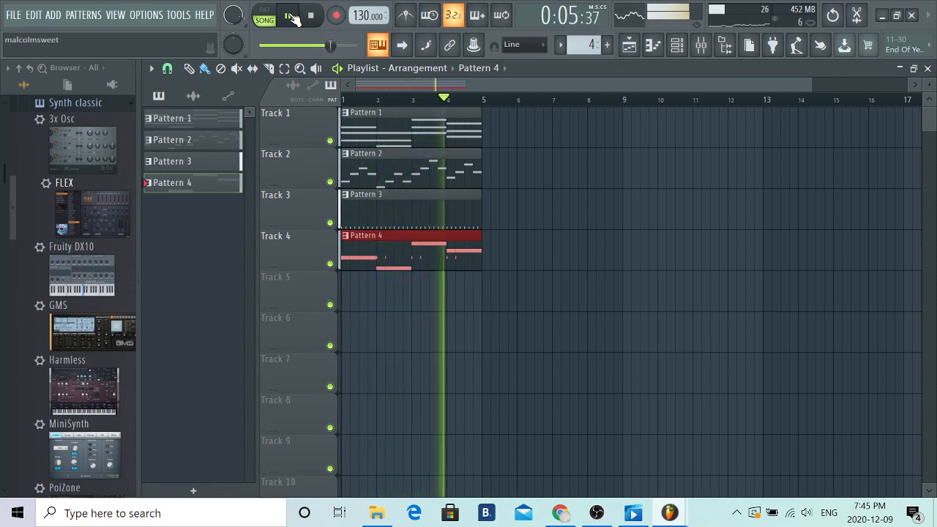
left_click(292, 17)
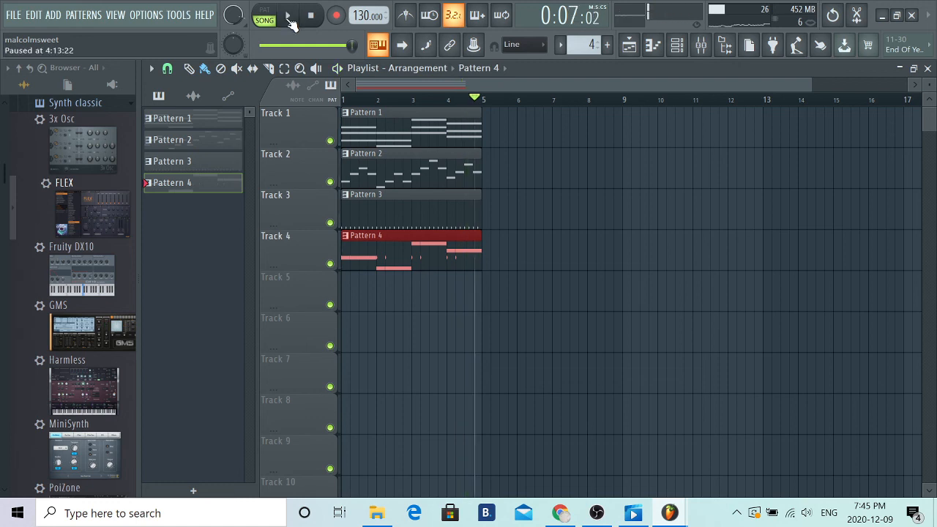